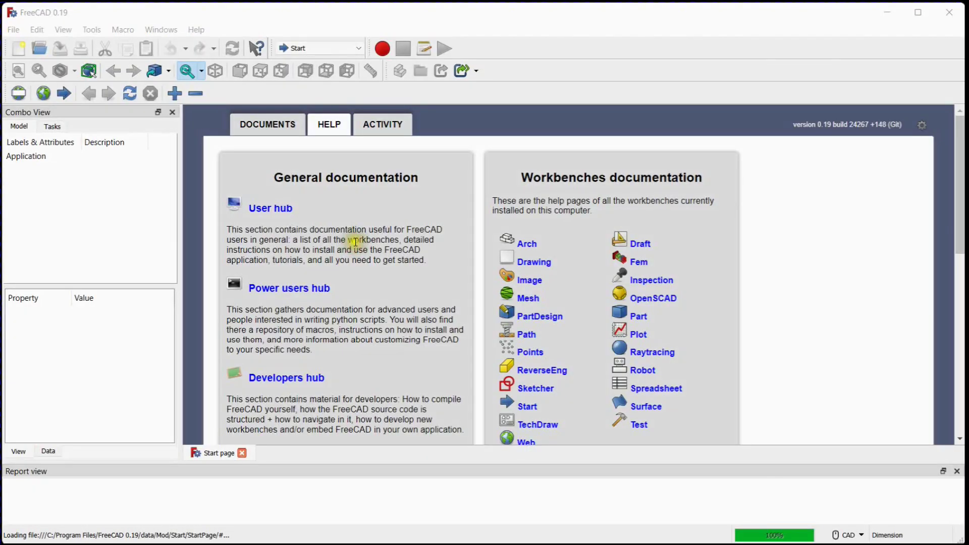
# Switch to the Part Design workbench and create a new empty document
pyautogui.click(348, 49)
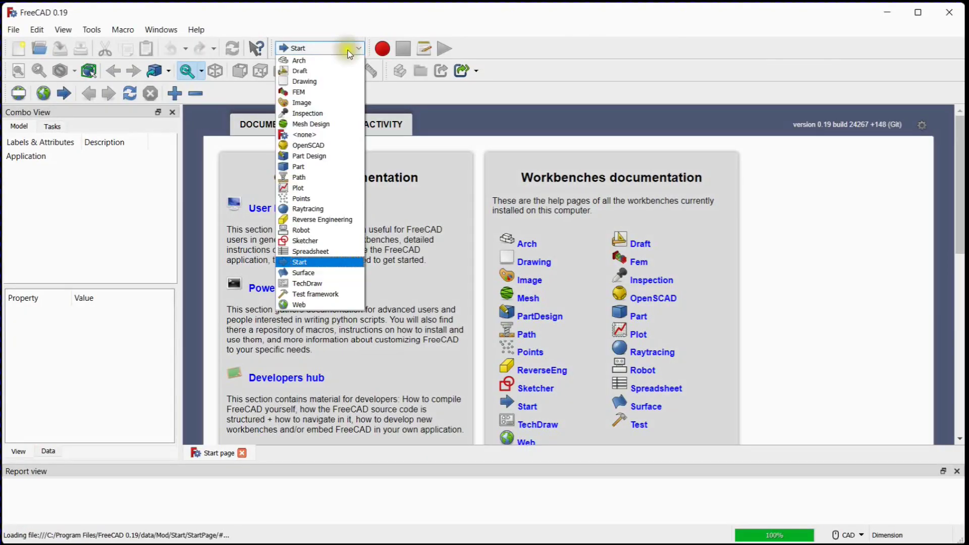
pyautogui.click(343, 156)
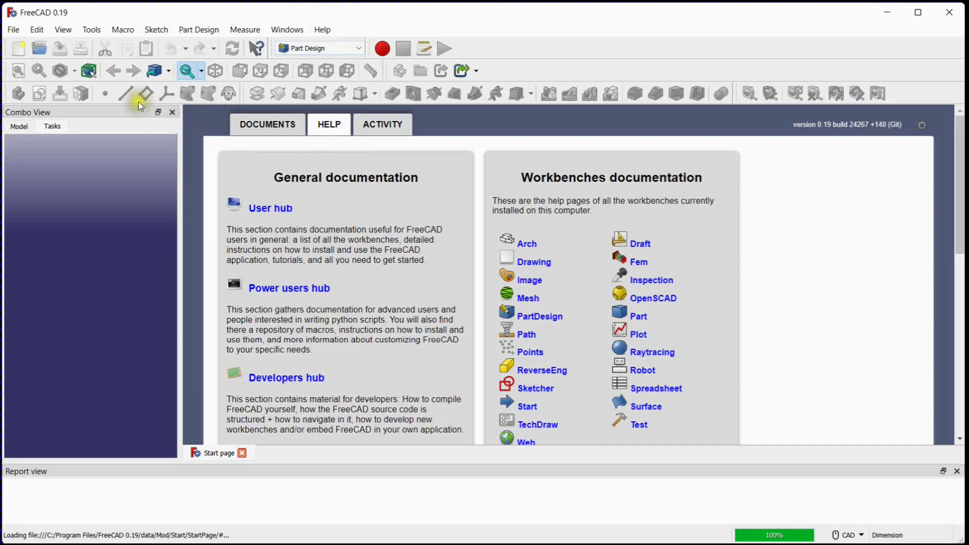
pyautogui.click(14, 52)
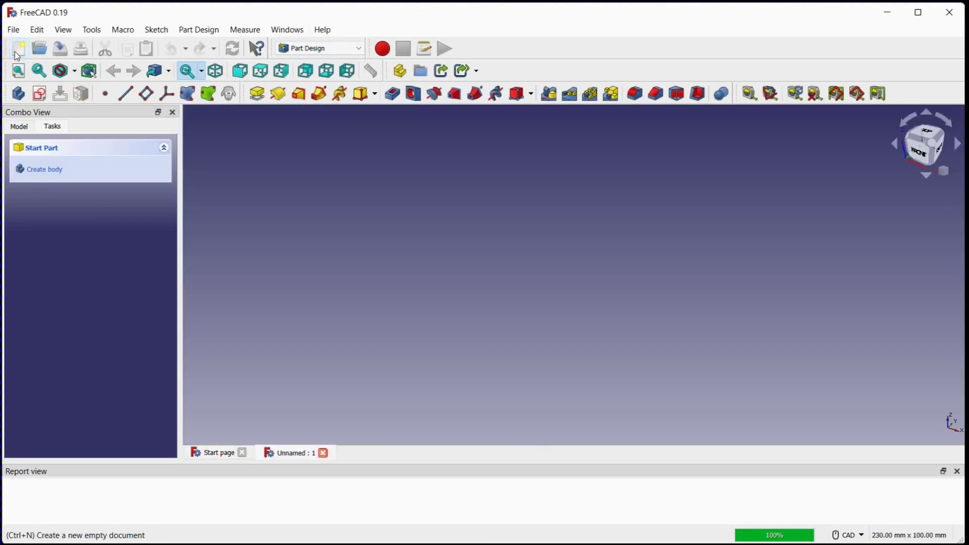
# Create a new sketch on the XZ base plane
pyautogui.click(40, 93)
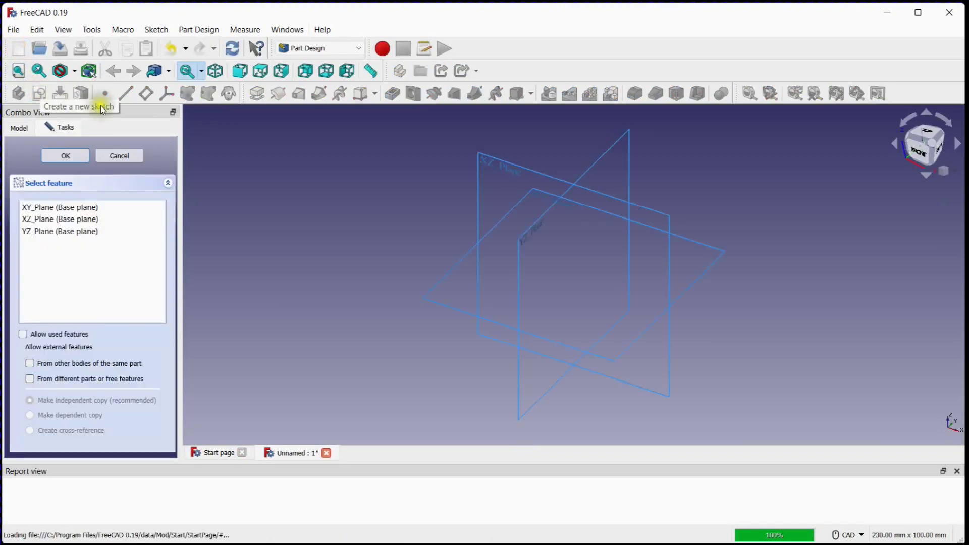
pyautogui.click(481, 175)
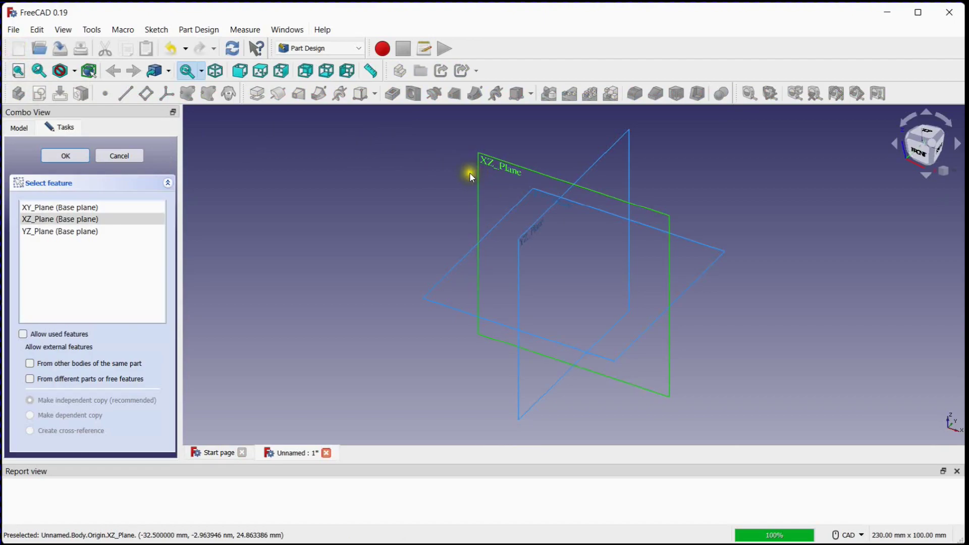
pyautogui.click(56, 154)
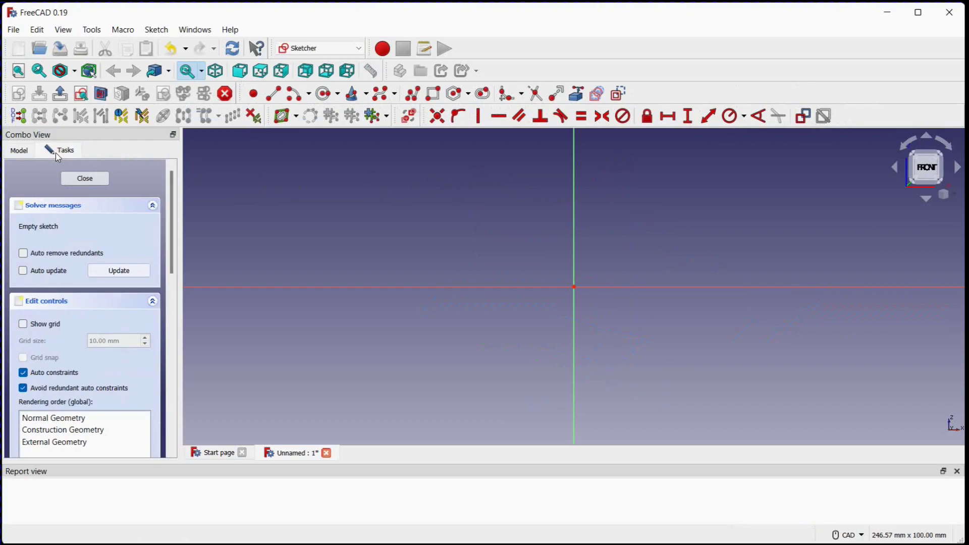
# Turn off auto constraints for the sketch, show the grid and set the grid size to 0.25 mm
pyautogui.click(25, 373)
pyautogui.click(26, 325)
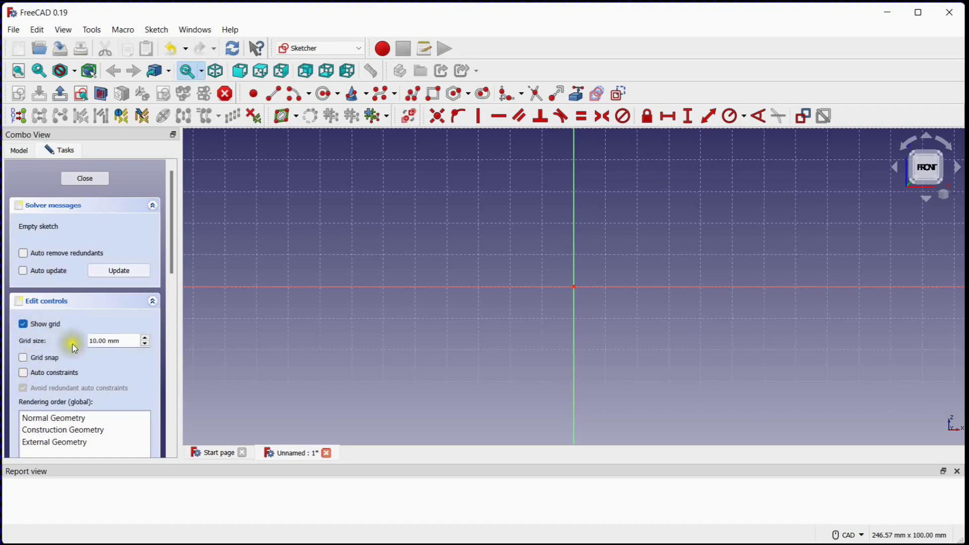
pyautogui.click(106, 344)
pyautogui.moveTo(106, 342); pyautogui.dragTo(76, 340)
pyautogui.write('0.25')
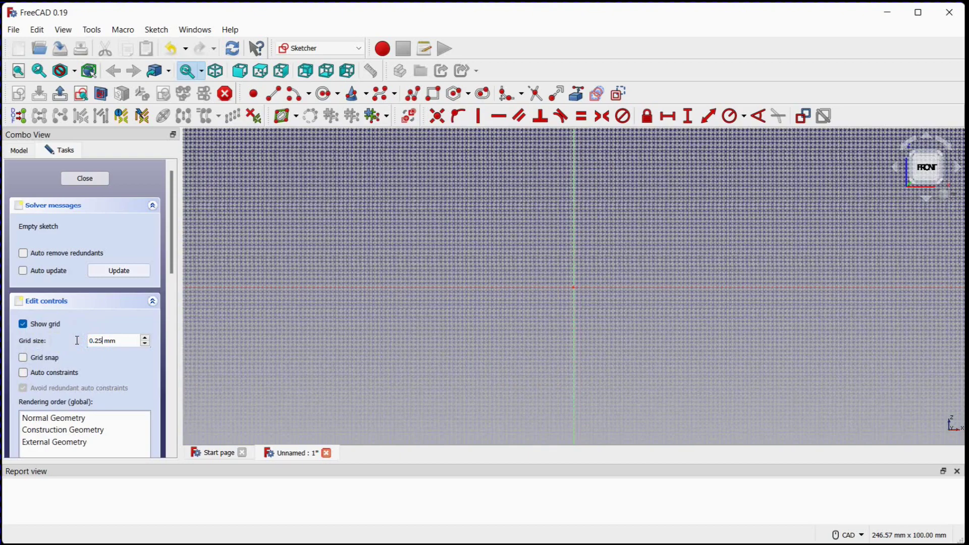
pyautogui.press('Return')
# Draw an open eight-segment polyline above and beside the origin, about 6 mm wide, with a recessed notch between two raised top edges
pyautogui.scroll(10, 589, 273)
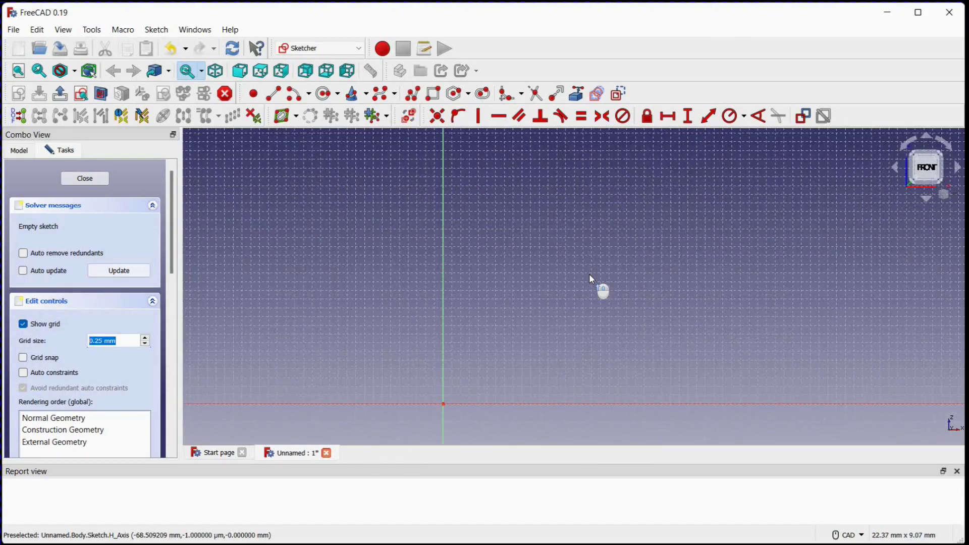
pyautogui.scroll(3, 591, 279)
pyautogui.moveTo(513, 335); pyautogui.dragTo(522, 223, button='middle')
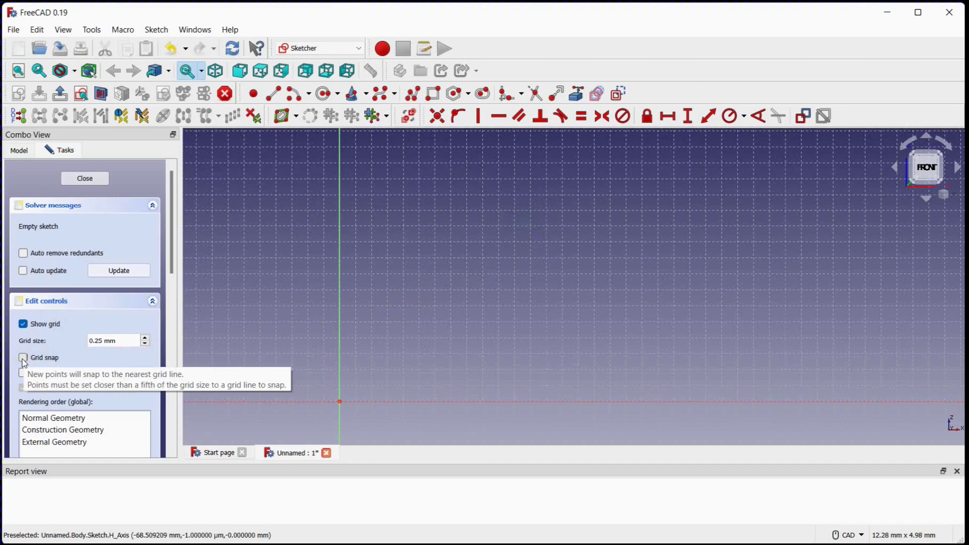
pyautogui.moveTo(422, 339); pyautogui.dragTo(419, 318, button='middle')
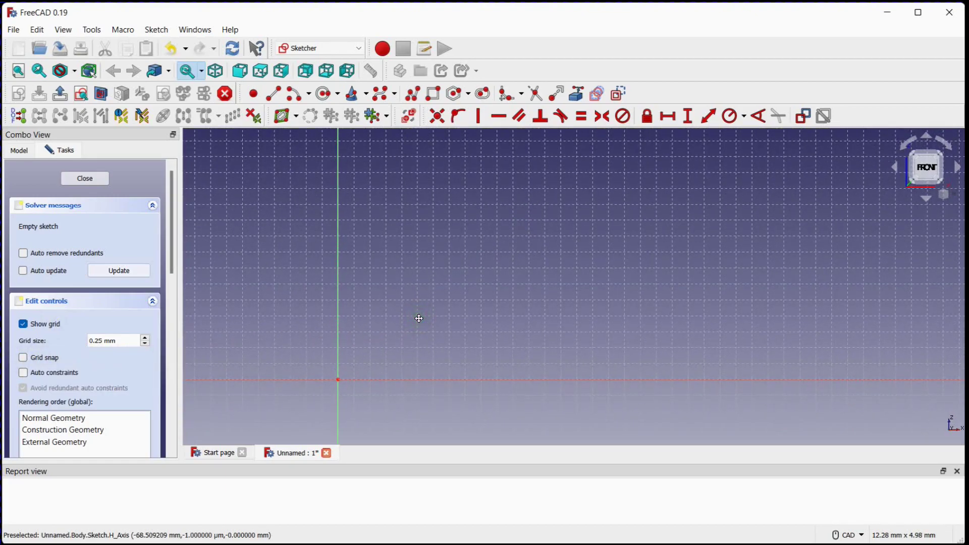
pyautogui.click(414, 94)
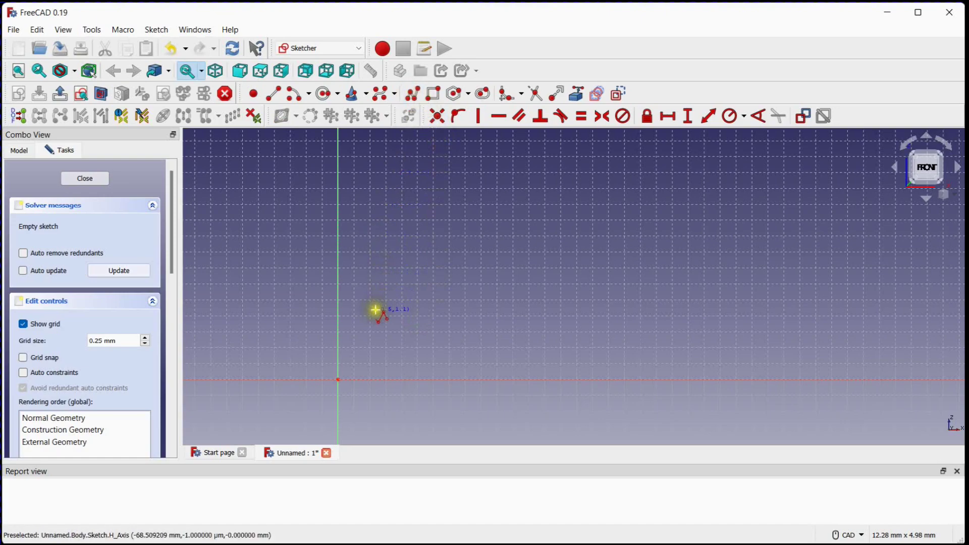
pyautogui.click(397, 335)
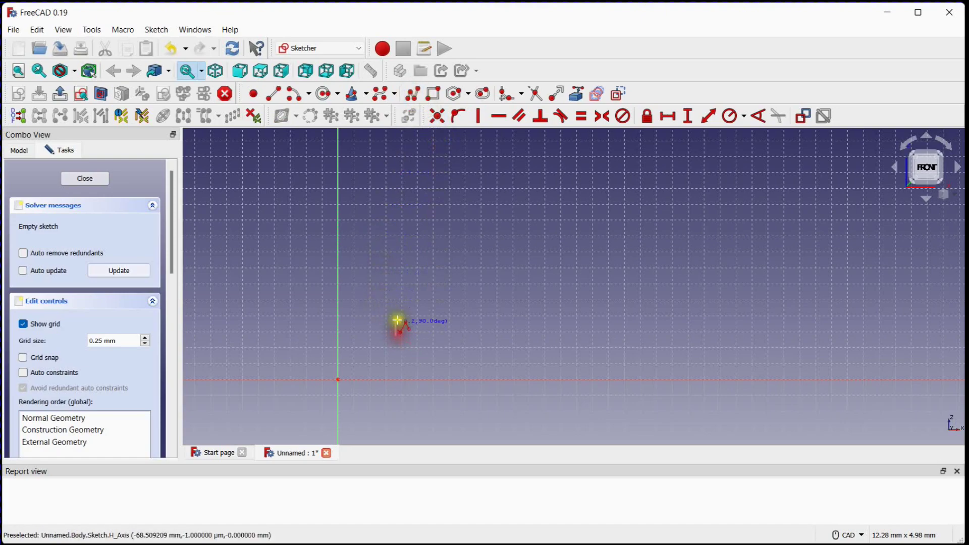
pyautogui.click(389, 282)
pyautogui.click(479, 274)
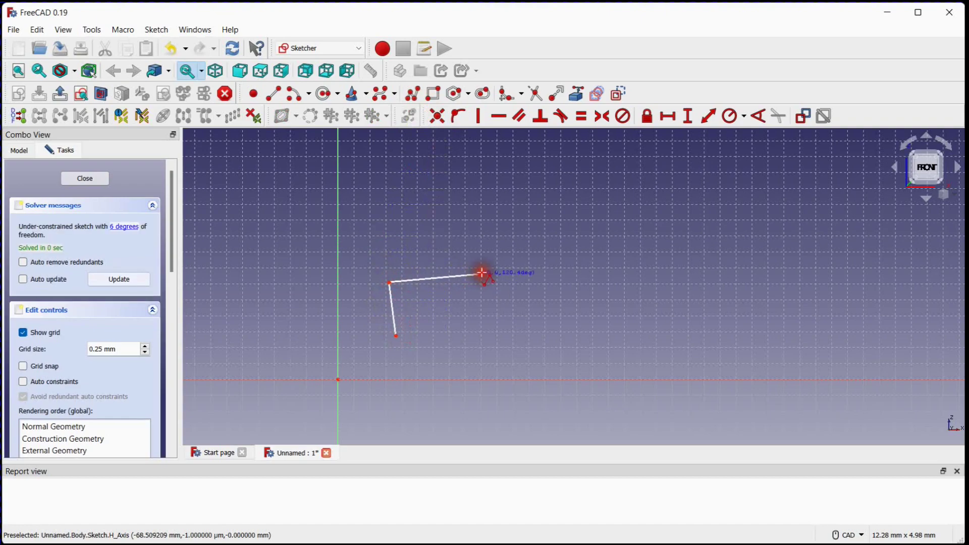
pyautogui.click(485, 306)
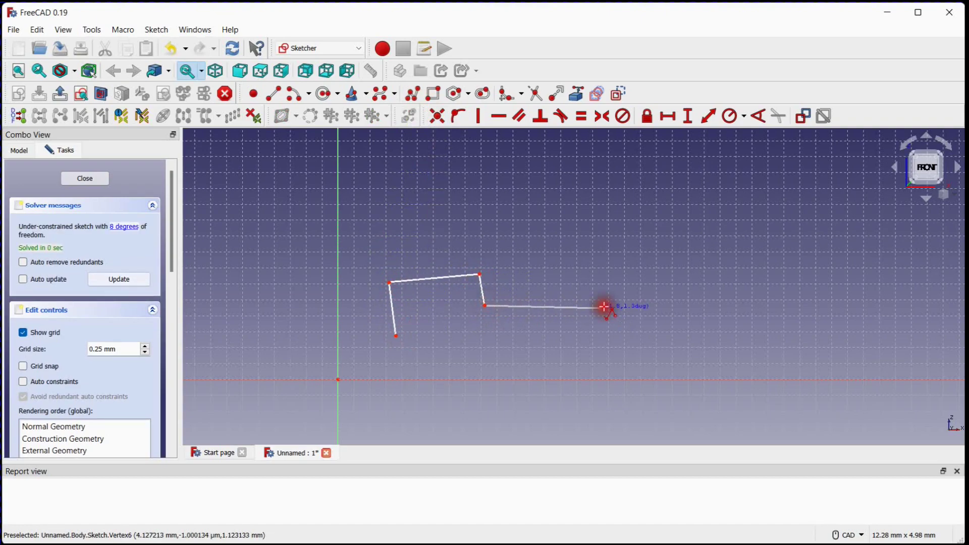
pyautogui.click(600, 308)
pyautogui.click(598, 258)
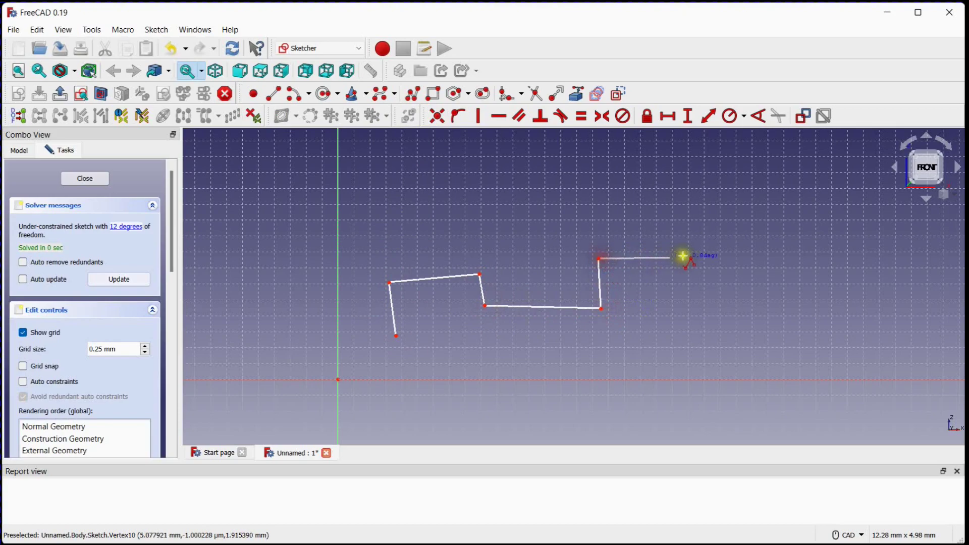
pyautogui.click(773, 259)
pyautogui.click(784, 343)
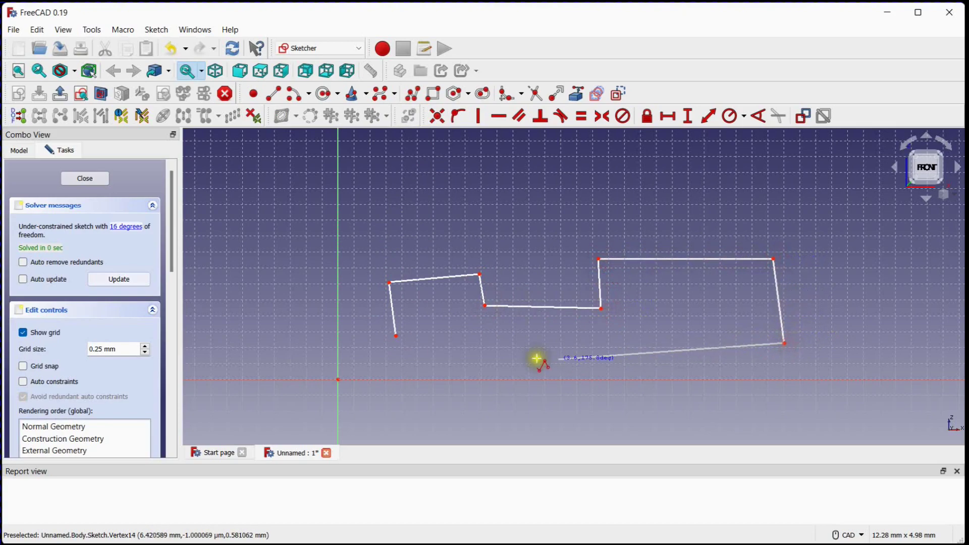
pyautogui.click(426, 357)
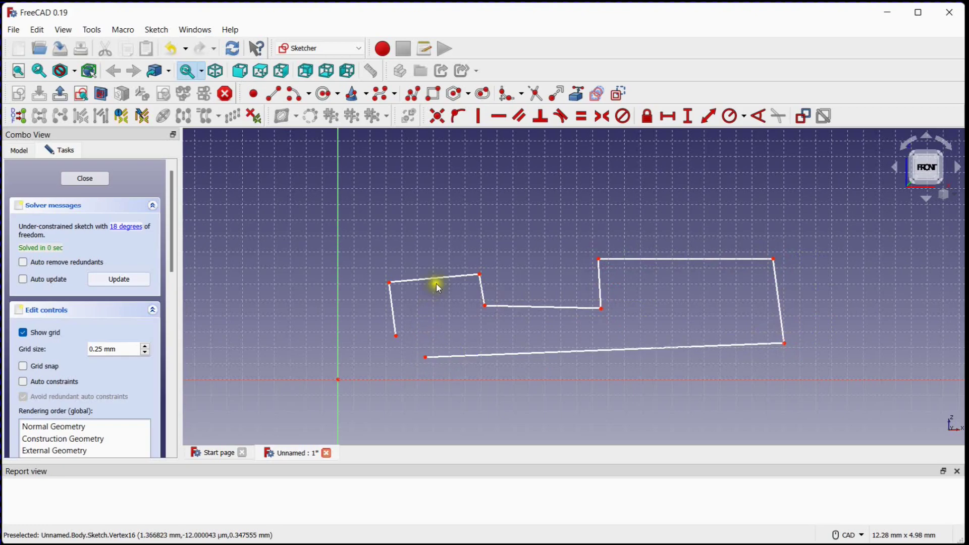
# Close the polyline by making its two open endpoints coincident, and make that corner coincident with the sketch origin
pyautogui.click(437, 117)
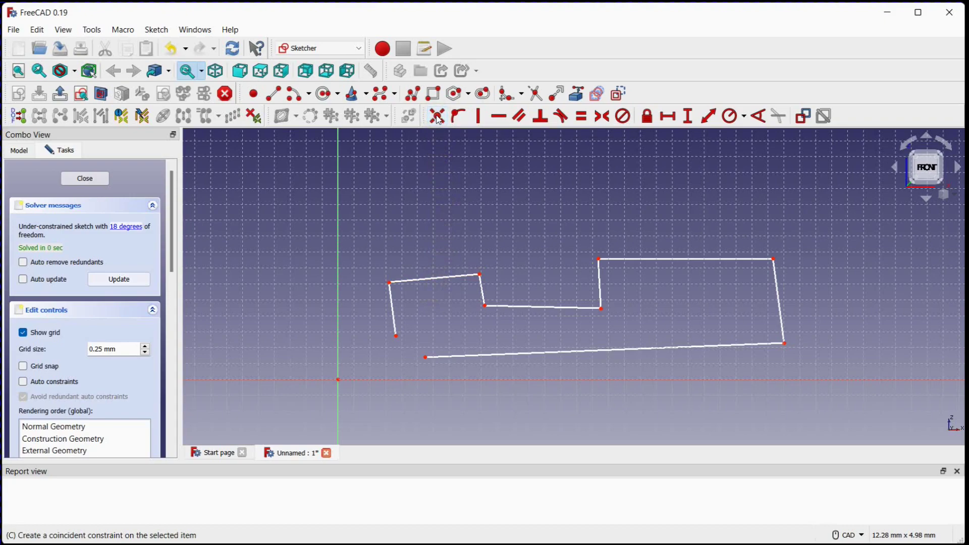
pyautogui.click(427, 357)
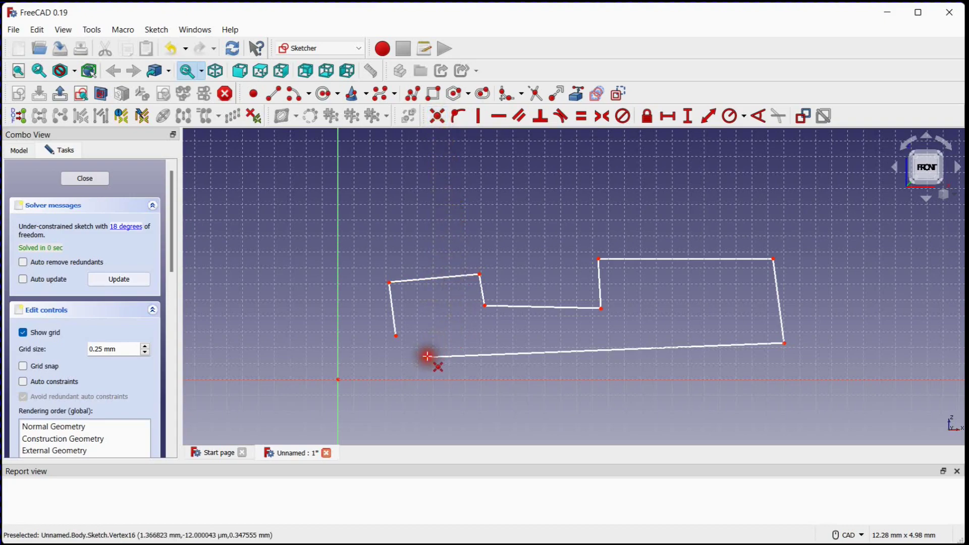
pyautogui.click(396, 335)
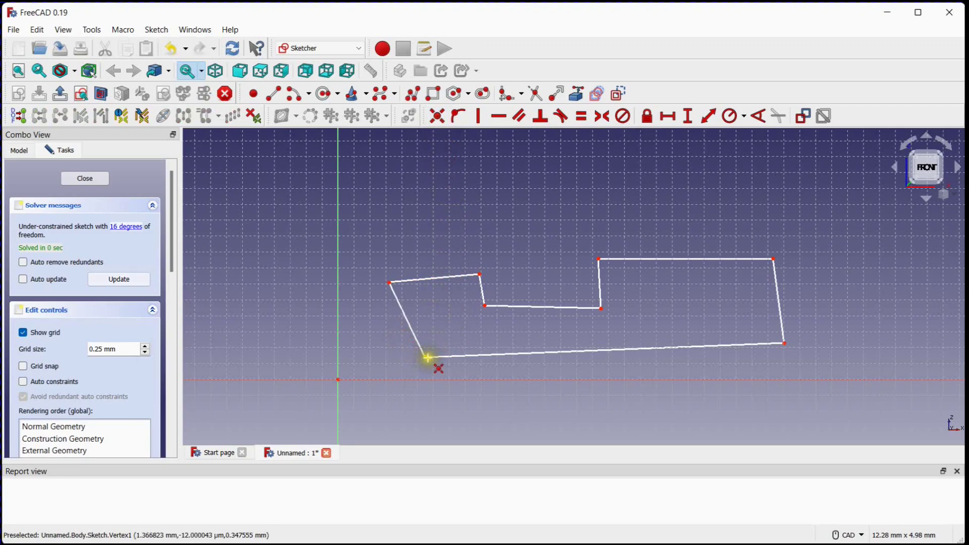
pyautogui.click(426, 357)
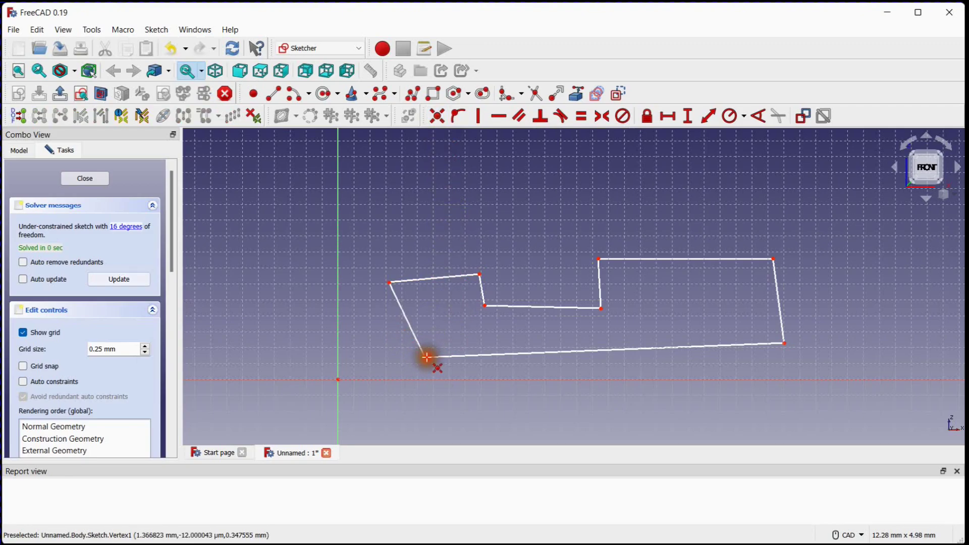
pyautogui.click(338, 379)
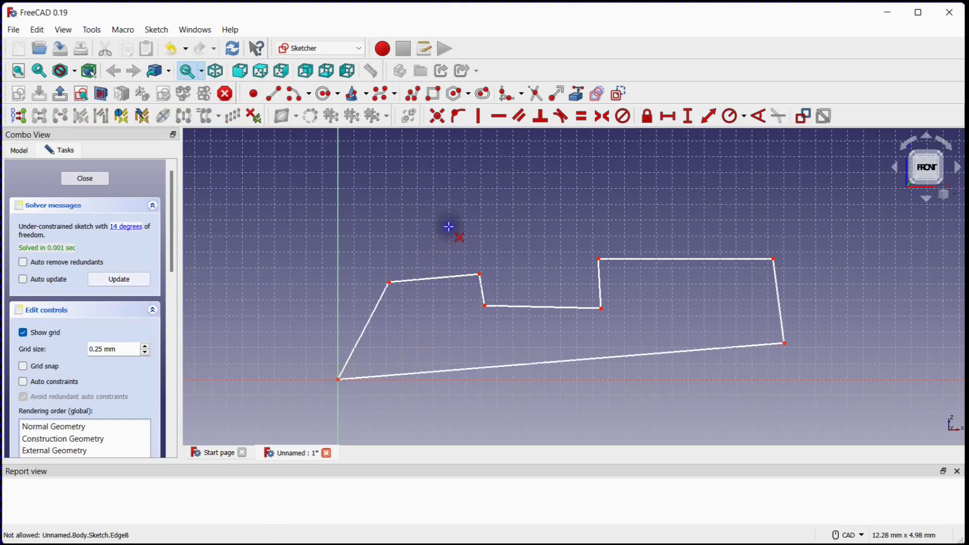
# Apply horizontal constraints to the profile's bottom edge, upper-left edge, notch floor and upper-right edge
pyautogui.moveTo(448, 227); pyautogui.dragTo(465, 227, button='middle')
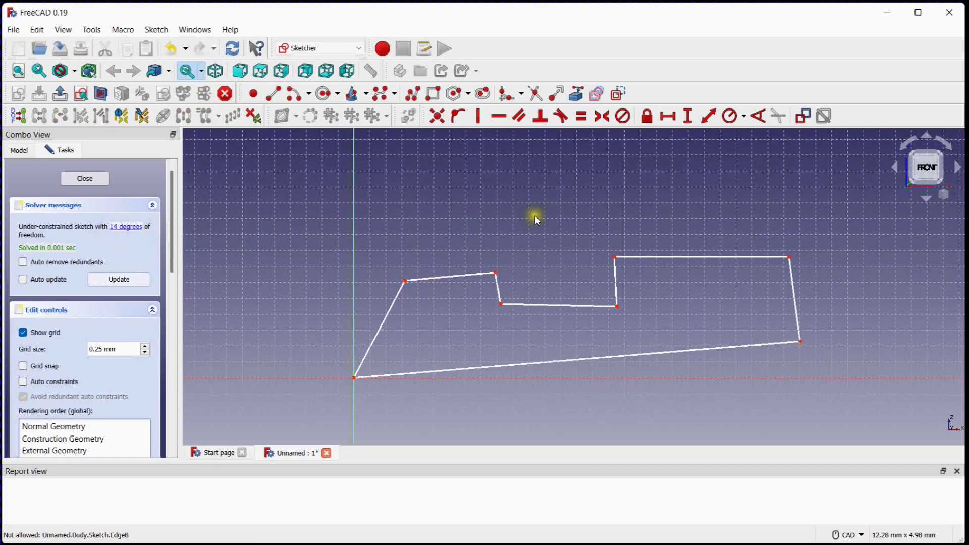
pyautogui.moveTo(534, 214); pyautogui.dragTo(520, 215, button='middle')
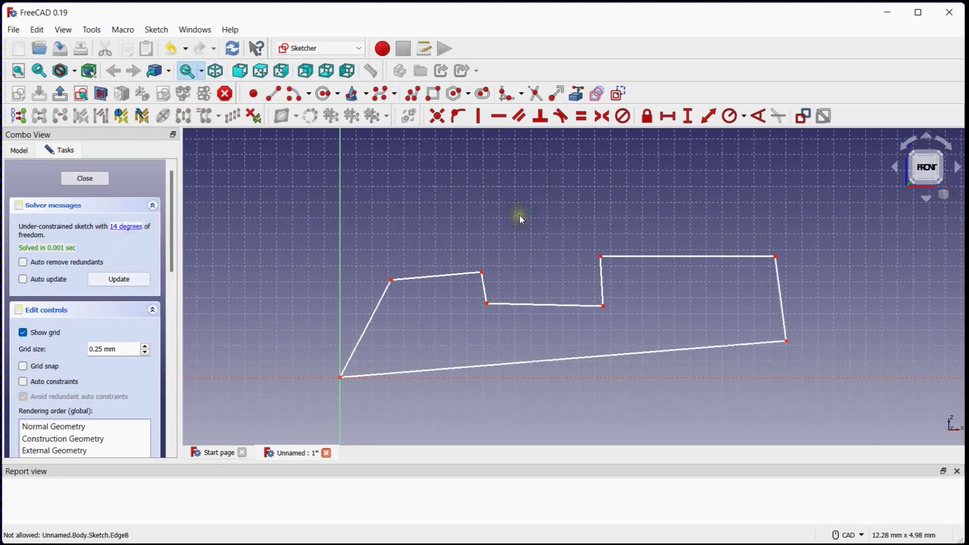
pyautogui.click(499, 119)
pyautogui.click(519, 363)
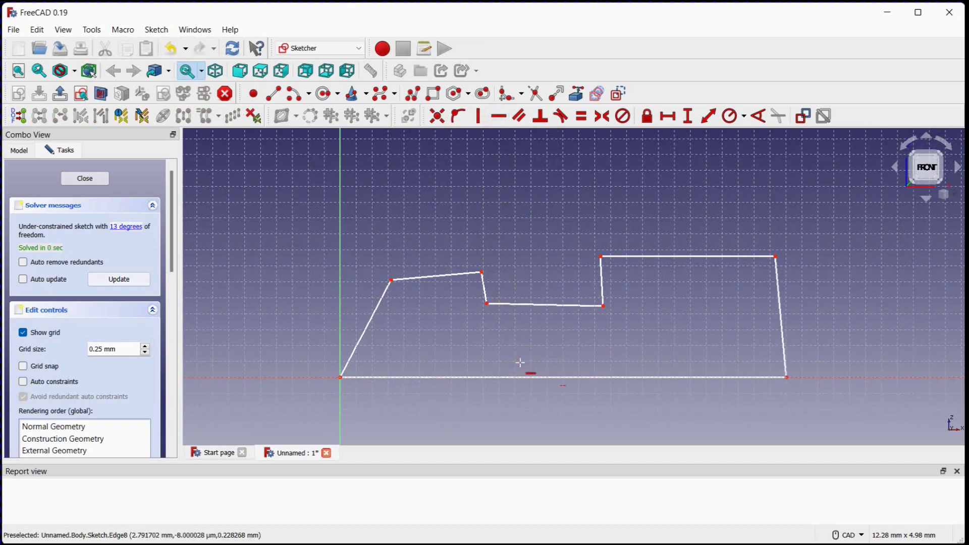
pyautogui.click(452, 275)
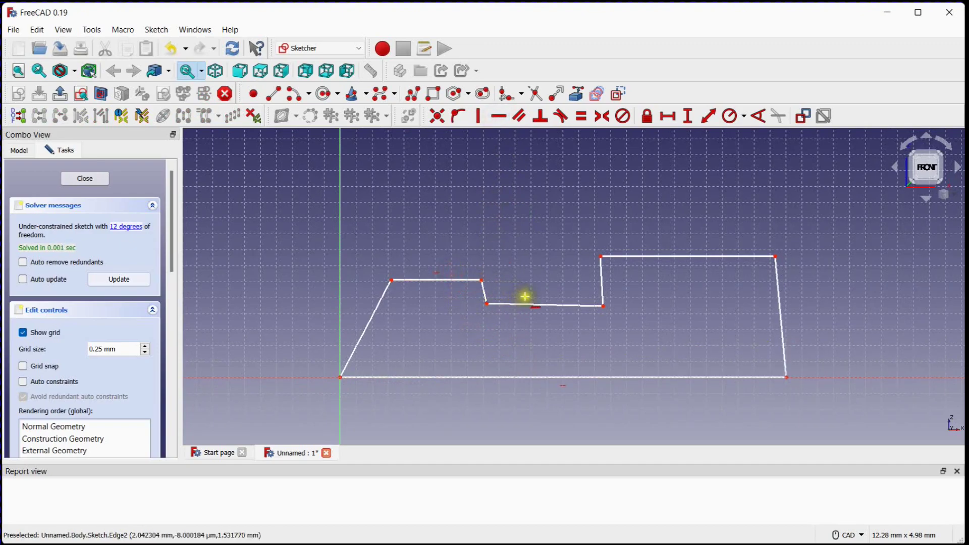
pyautogui.click(532, 303)
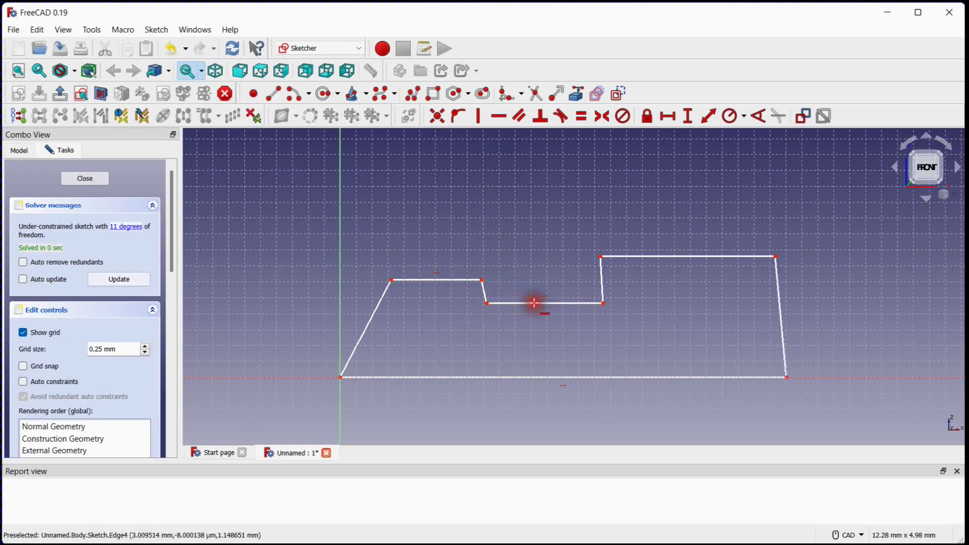
pyautogui.click(648, 255)
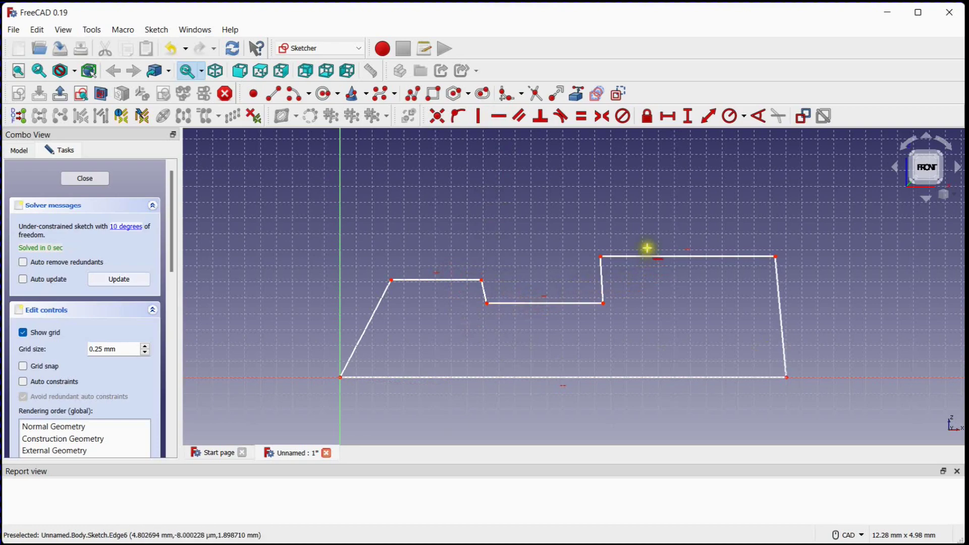
# Apply vertical constraints to the profile's left edge, right edge and both side walls of the notch
pyautogui.click(477, 116)
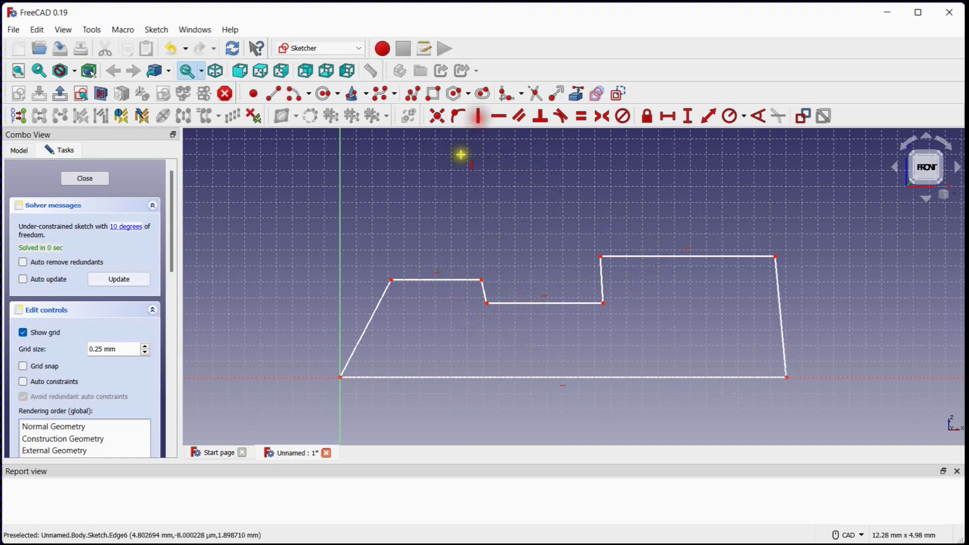
pyautogui.click(380, 306)
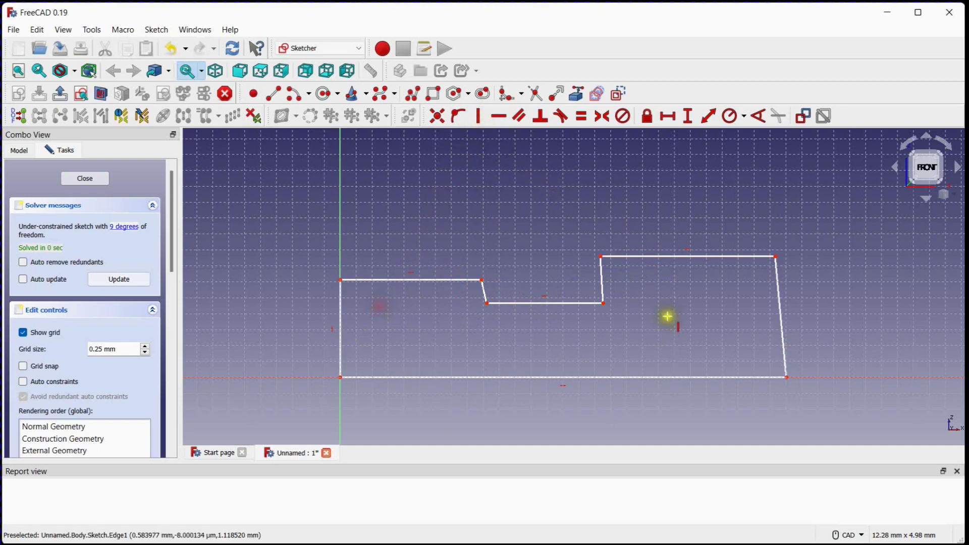
pyautogui.click(782, 317)
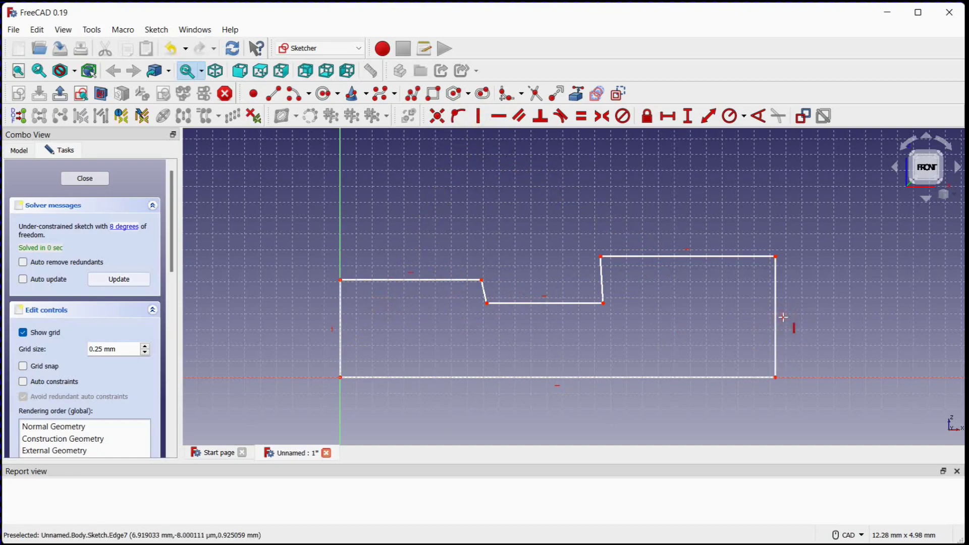
pyautogui.click(485, 291)
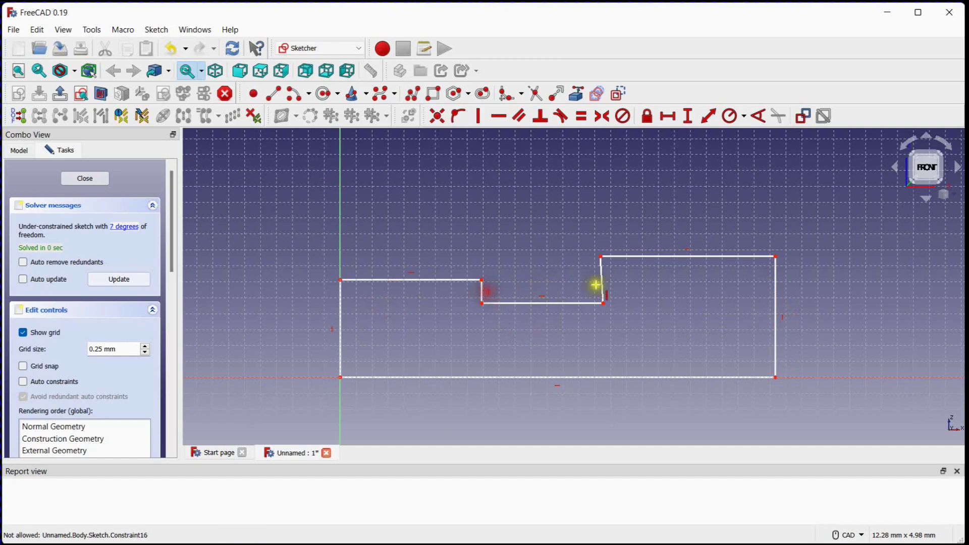
pyautogui.click(602, 285)
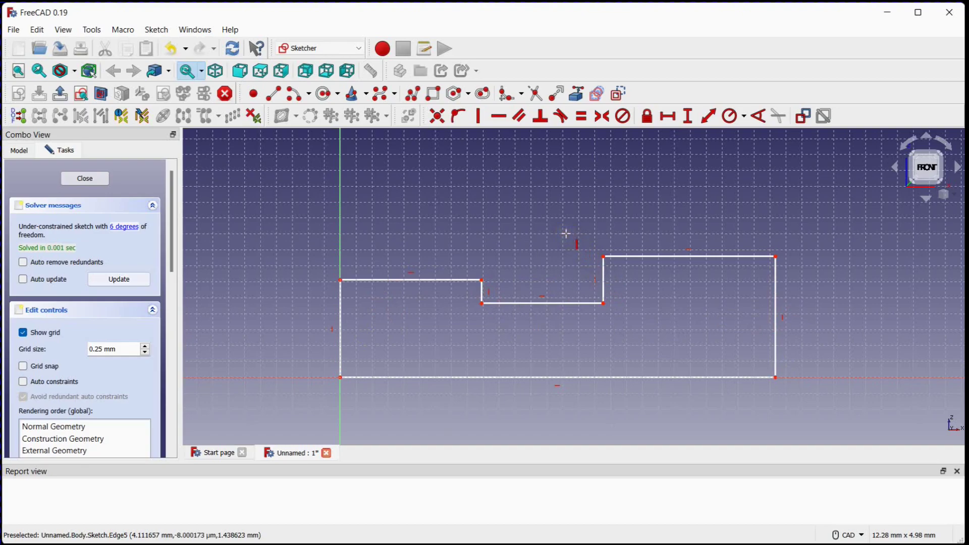
pyautogui.moveTo(538, 253); pyautogui.dragTo(559, 253, button='middle')
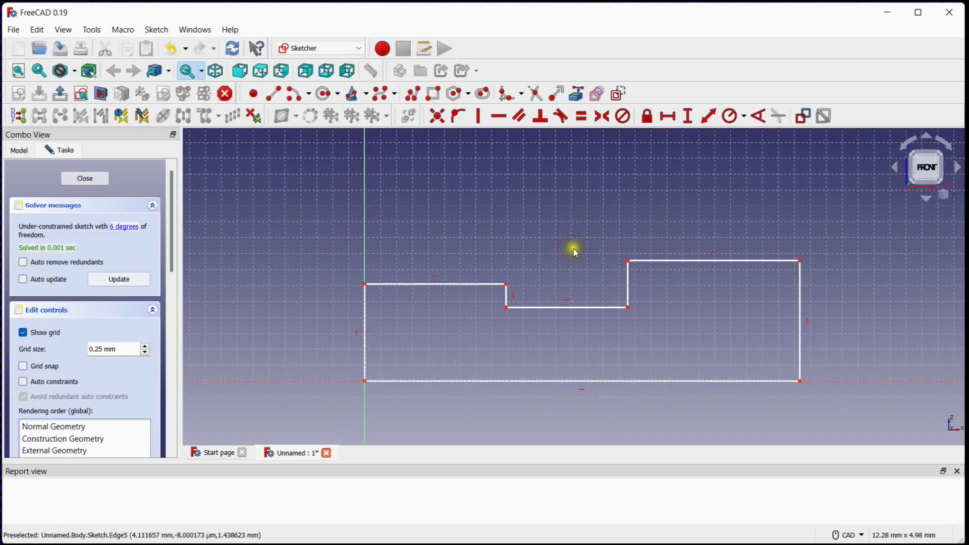
# Constrain the lengths of the profile's left and right vertical edges to 1 mm each
pyautogui.click(708, 116)
pyautogui.click(366, 323)
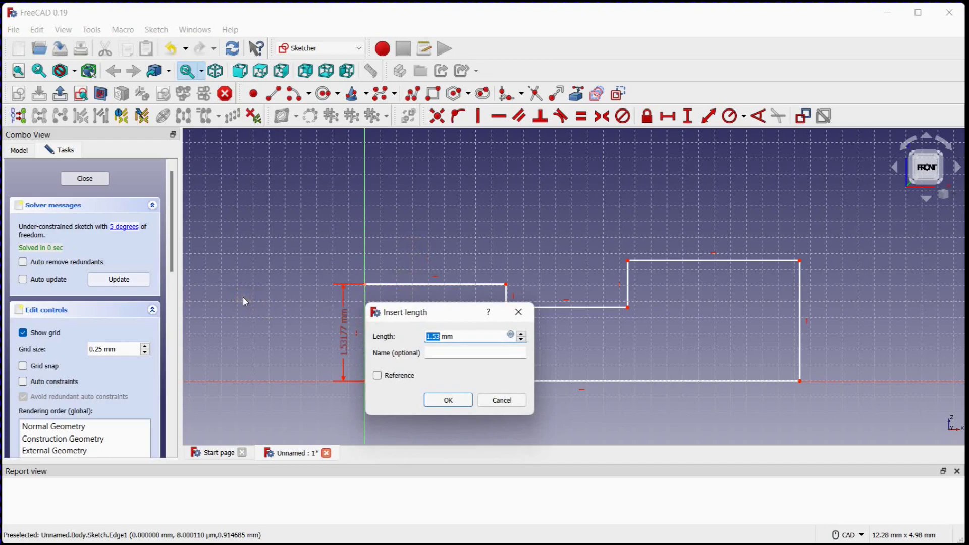
pyautogui.write('0')
pyautogui.press('Return')
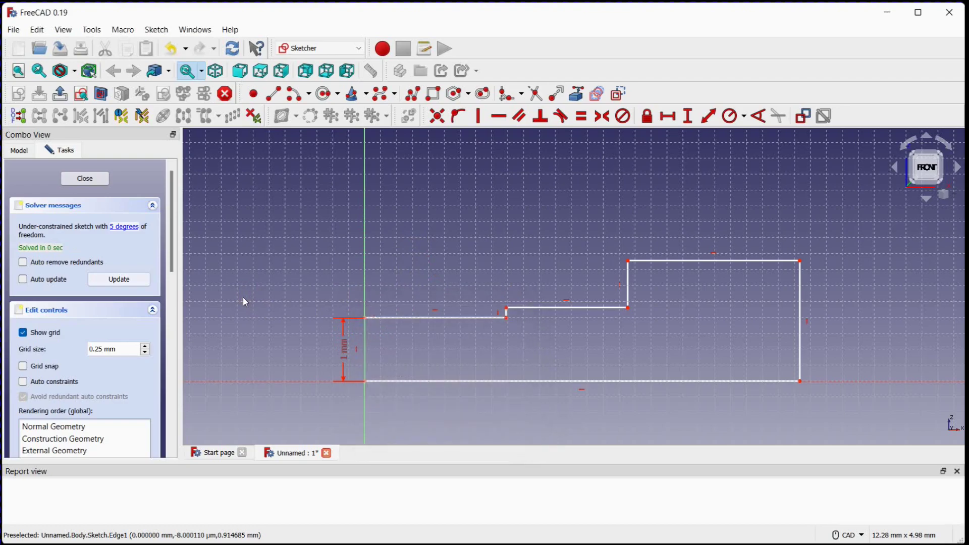
pyautogui.click(801, 327)
pyautogui.write('1')
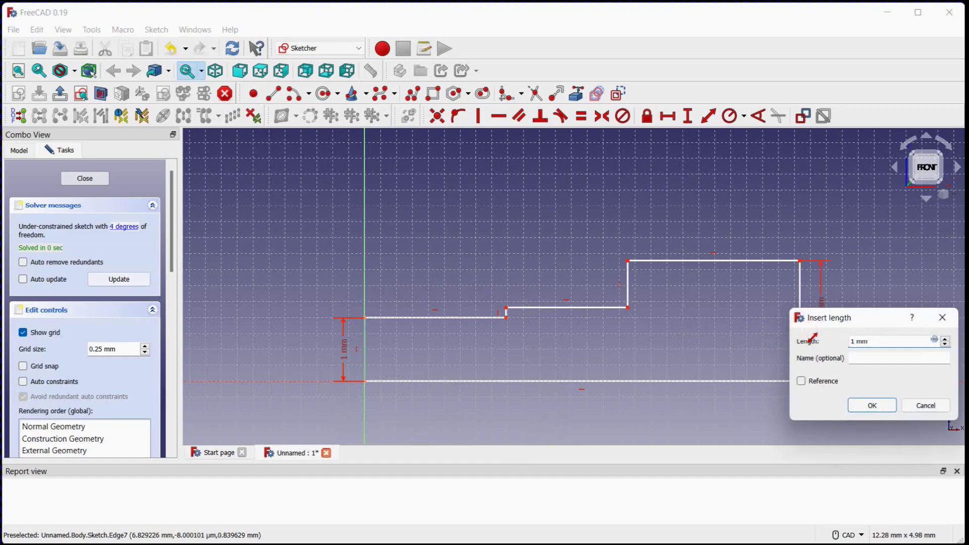
pyautogui.press('Return')
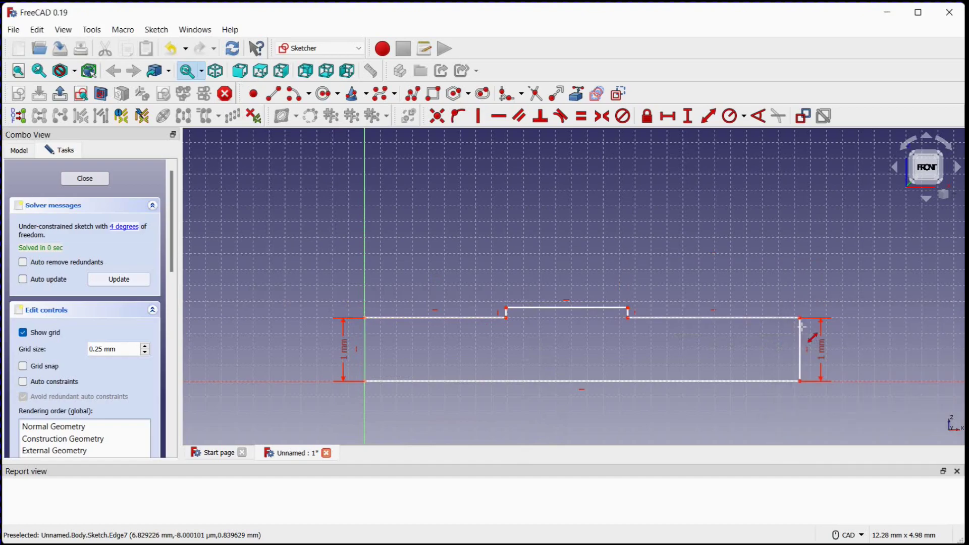
# Constrain the upper-right edge and the middle notch edge to 2 mm each, and the upper-left edge to 1 mm
pyautogui.click(761, 316)
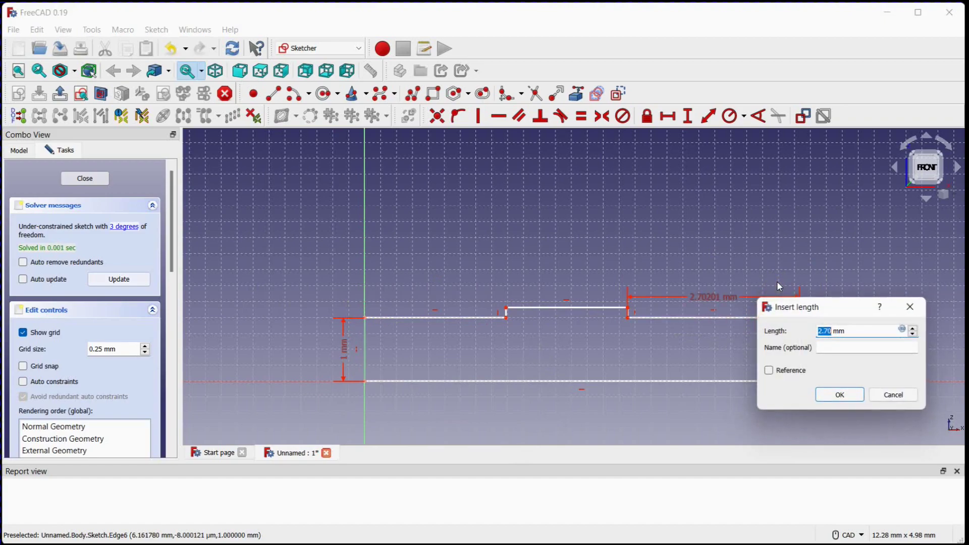
pyautogui.write('2')
pyautogui.press('Return')
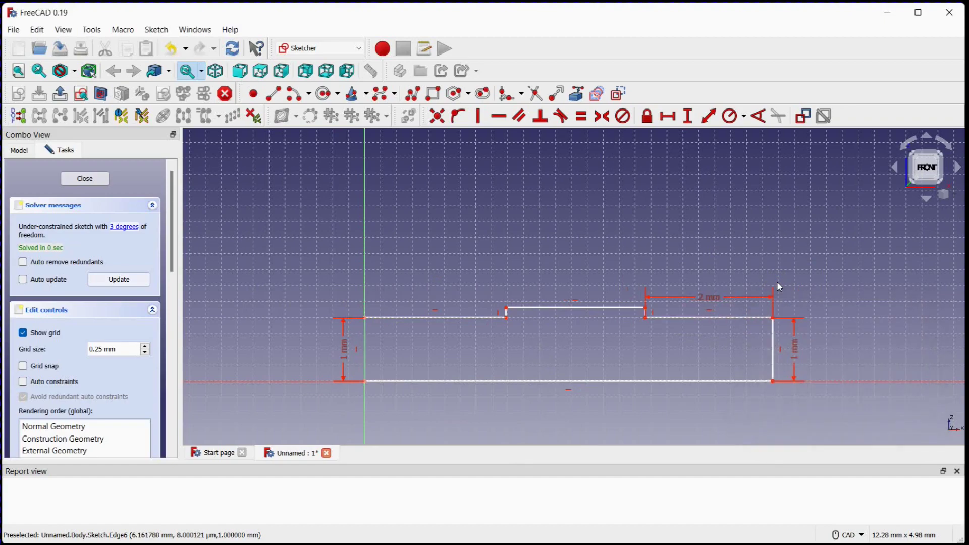
pyautogui.click(588, 307)
pyautogui.write('2')
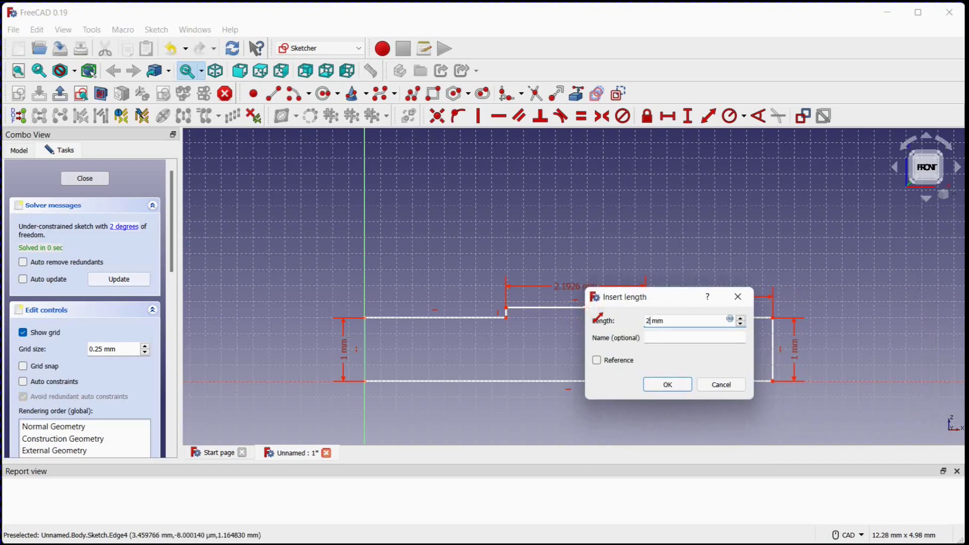
pyautogui.press('Return')
pyautogui.click(475, 316)
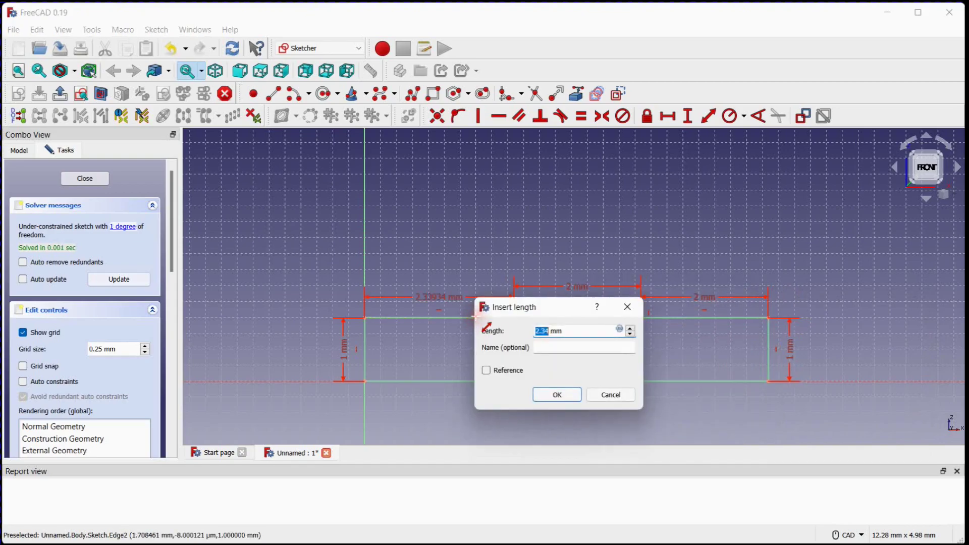
pyautogui.write('1')
pyautogui.press('Return')
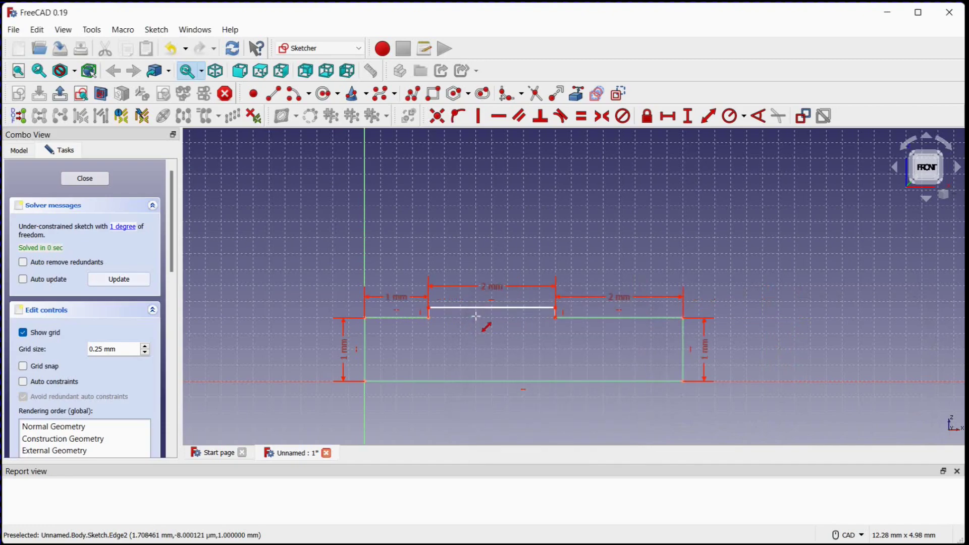
pyautogui.rightClick(487, 334)
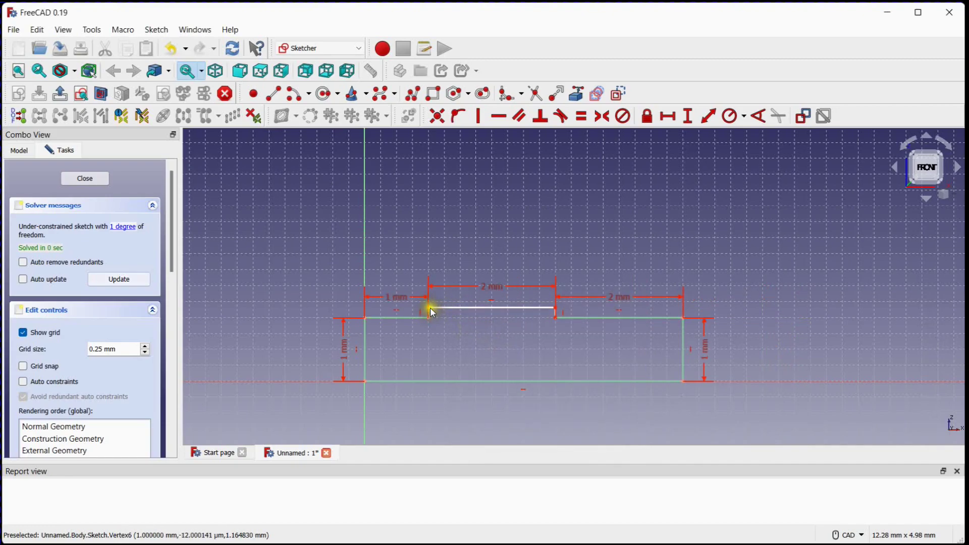
# Move the middle edge below the two upper edges to form a notch, and constrain the notch's left wall to 0.5 mm
pyautogui.moveTo(430, 308); pyautogui.dragTo(427, 355)
pyautogui.moveTo(426, 356); pyautogui.dragTo(454, 359, button='middle')
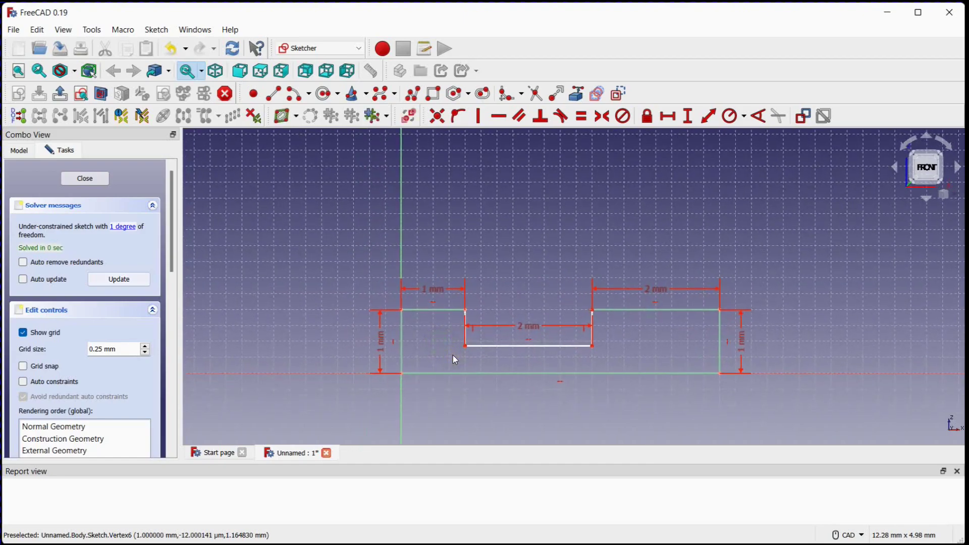
pyautogui.click(708, 116)
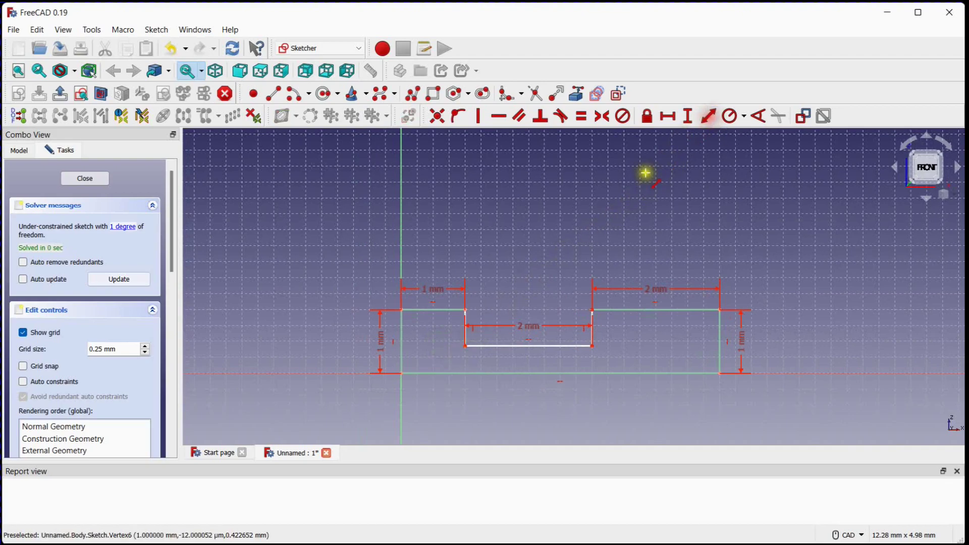
pyautogui.click(465, 327)
pyautogui.write('0.5')
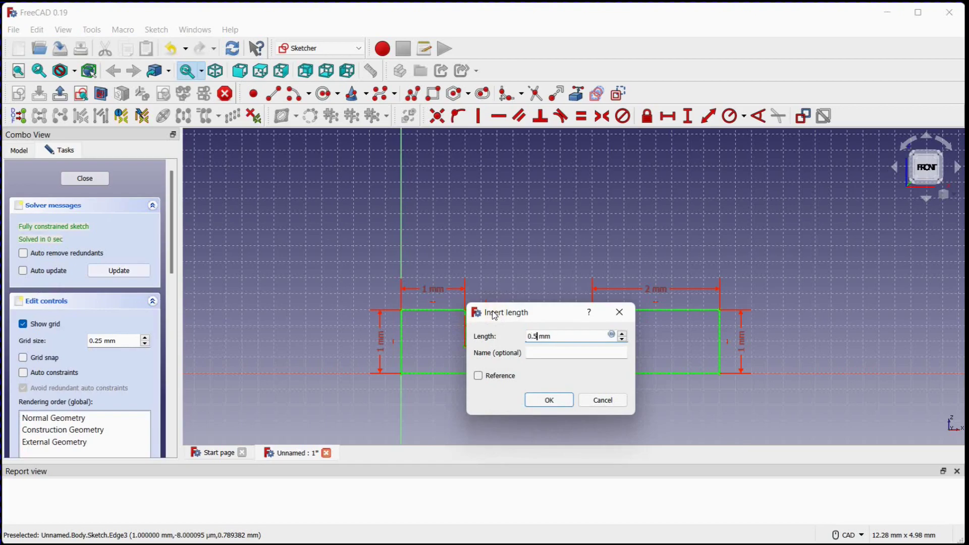
pyautogui.press('Return')
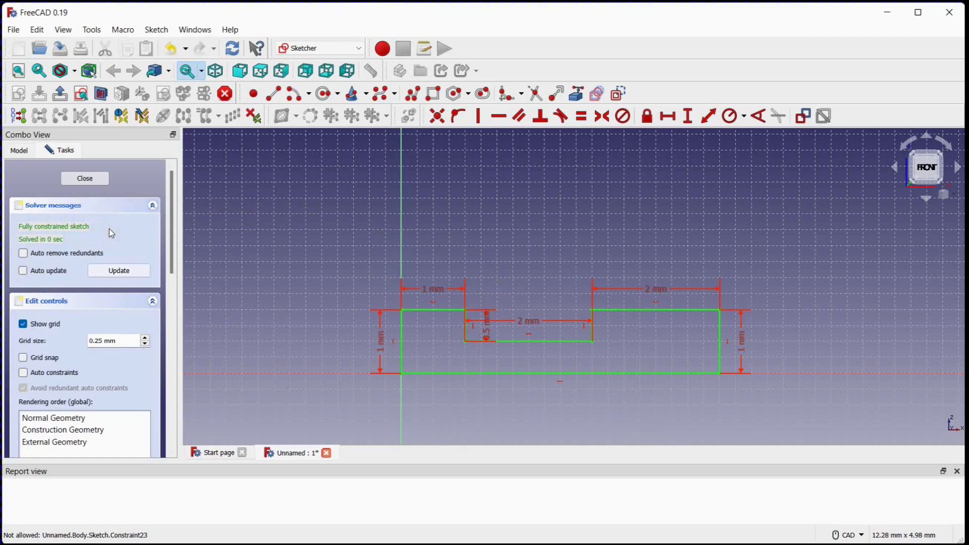
# Close the sketch and pad the notched profile to a length of 3 mm
pyautogui.click(96, 178)
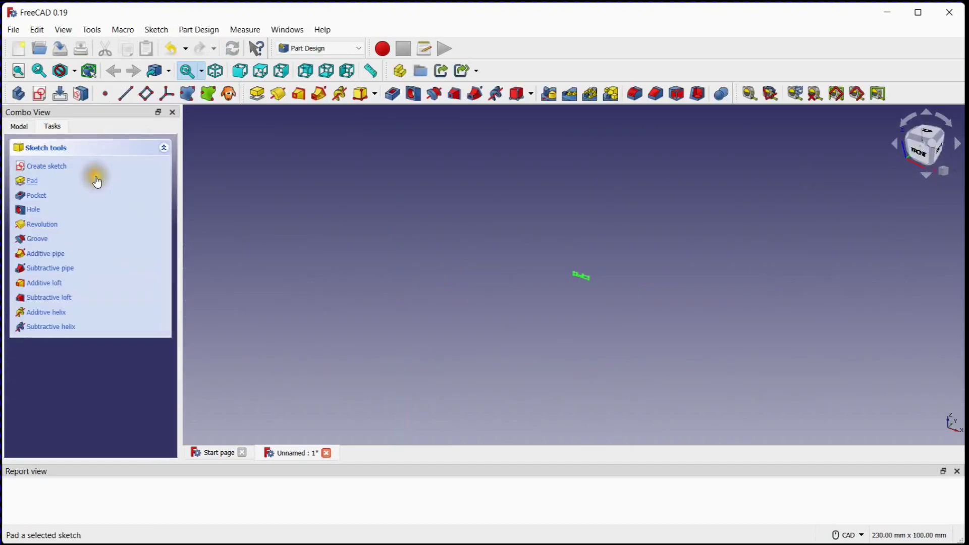
pyautogui.scroll(10, 543, 279)
pyautogui.moveTo(646, 274); pyautogui.dragTo(262, 338, button='middle')
pyautogui.scroll(4, 588, 263)
pyautogui.moveTo(589, 262); pyautogui.dragTo(544, 287, button='middle')
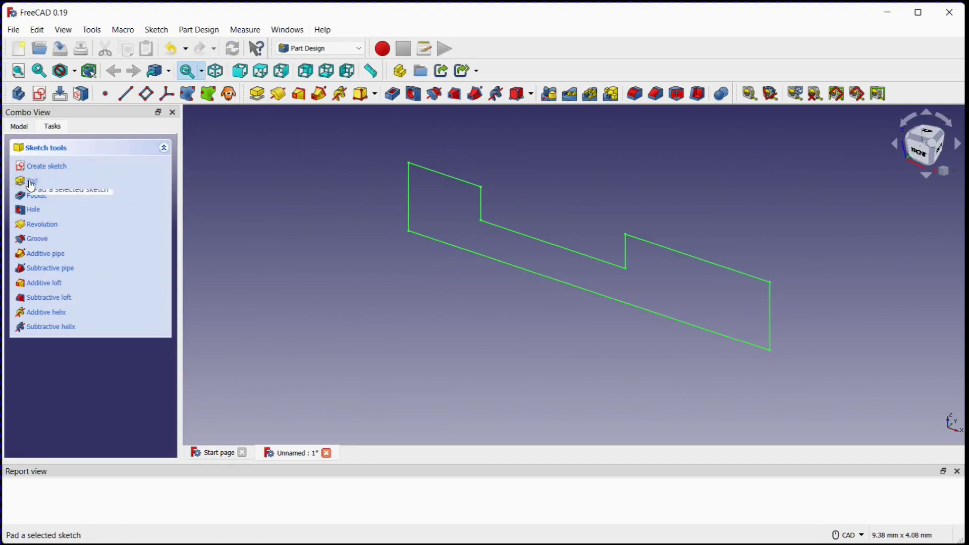
pyautogui.click(261, 98)
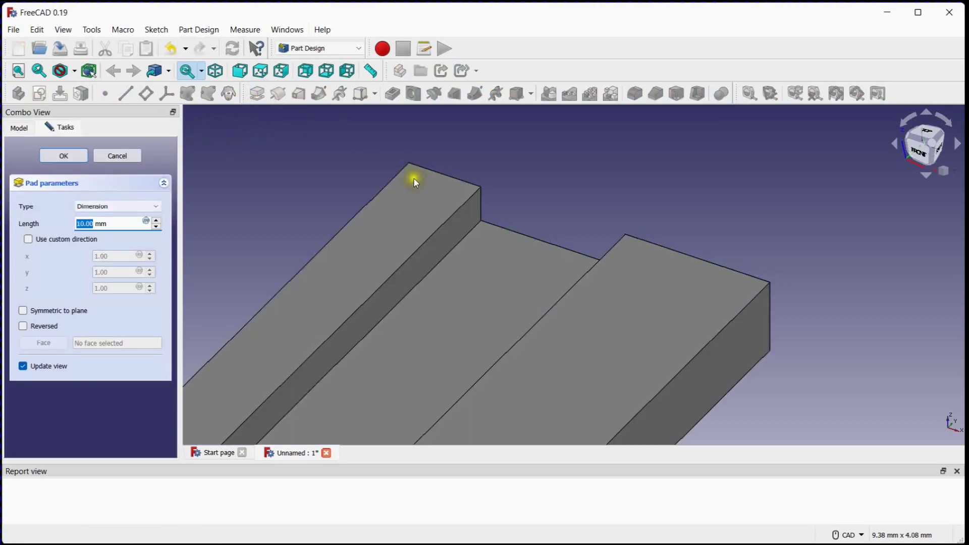
pyautogui.scroll(2, 615, 210)
pyautogui.scroll(-2, 616, 210)
pyautogui.scroll(-3, 616, 210)
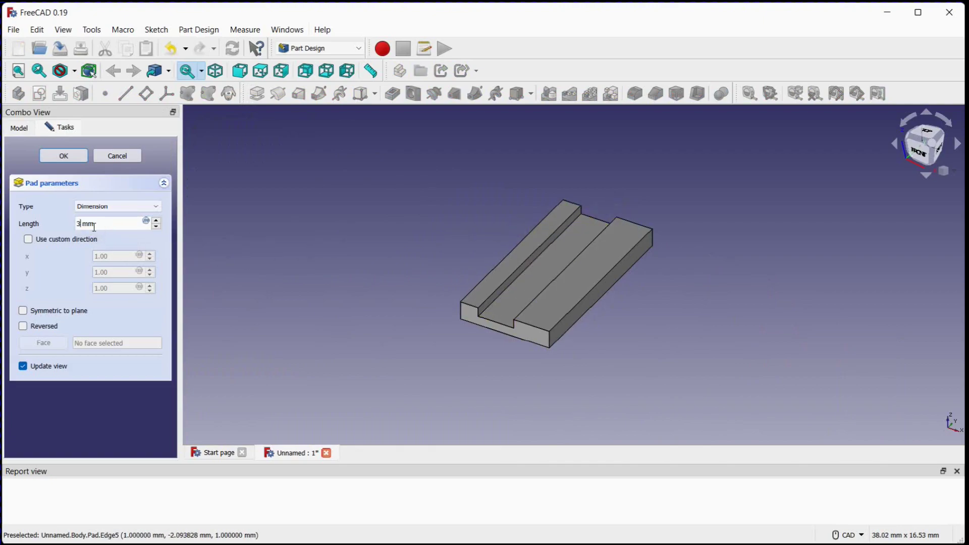
pyautogui.press('Return')
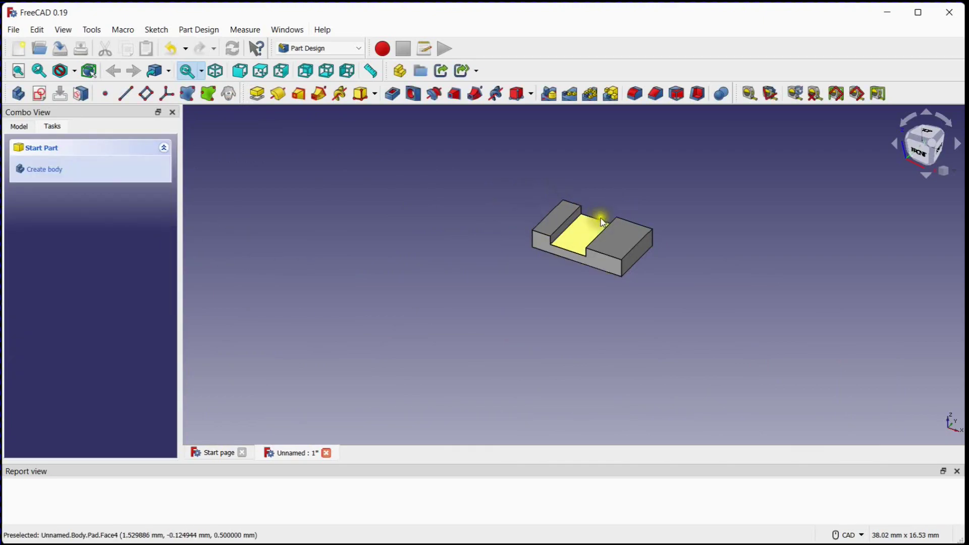
# Create a new sketch on the top face of the wider raised block
pyautogui.scroll(-2, 596, 228)
pyautogui.scroll(5, 593, 234)
pyautogui.scroll(5, 593, 238)
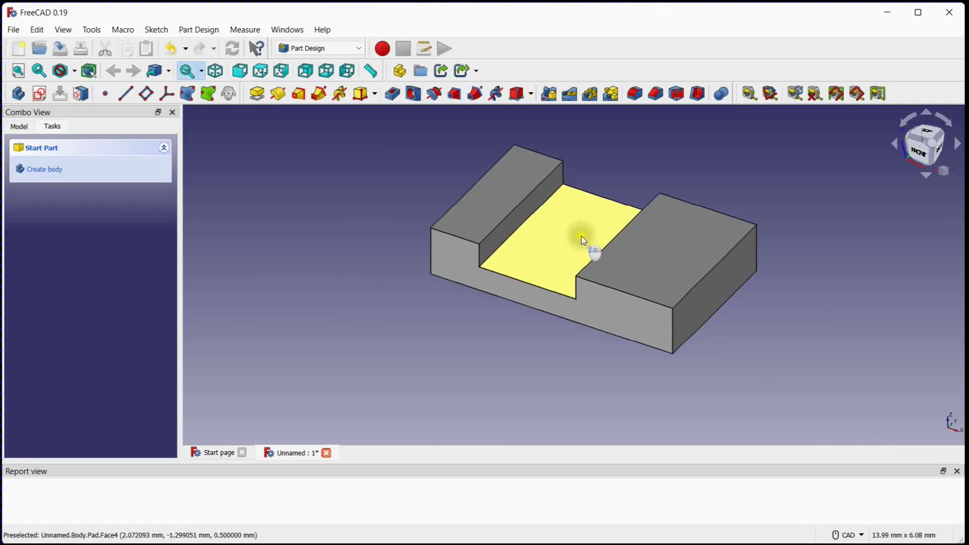
pyautogui.click(614, 305)
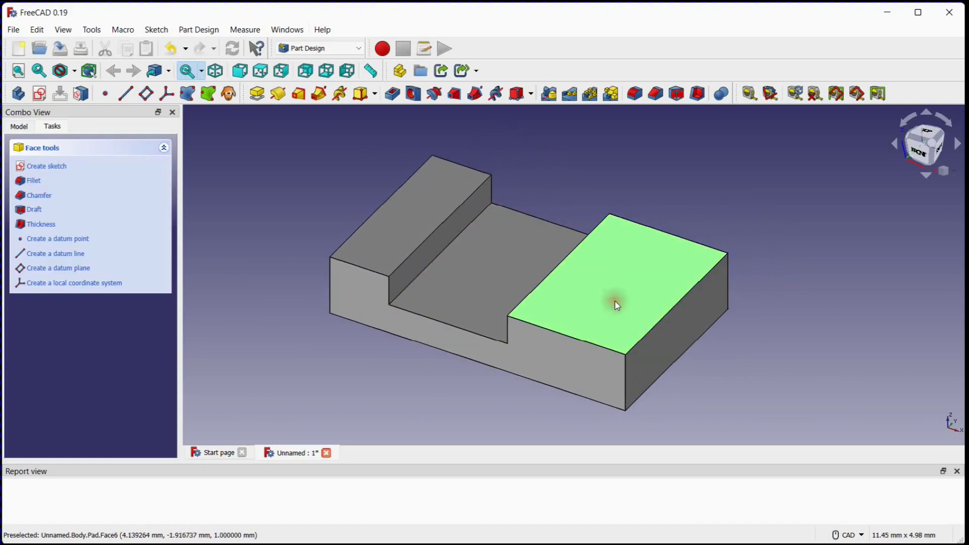
pyautogui.click(40, 96)
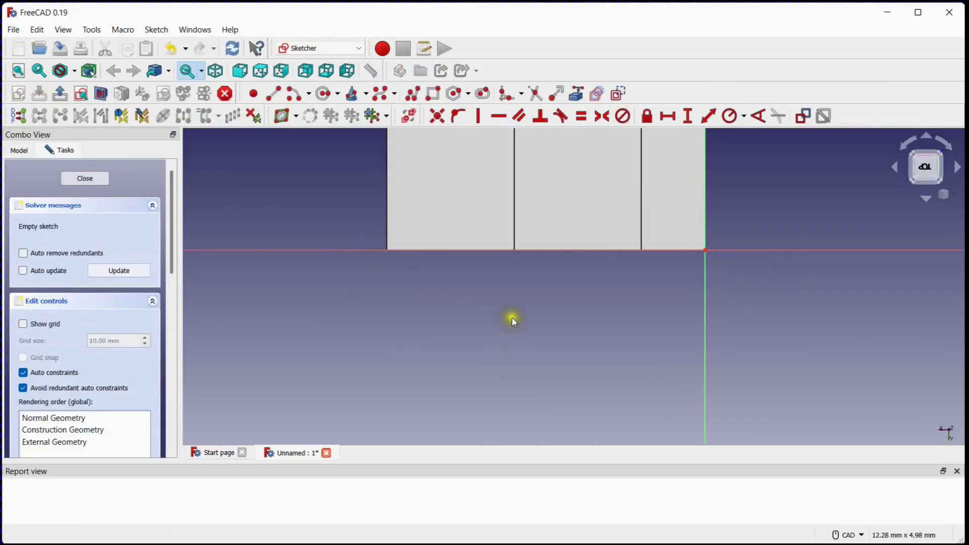
pyautogui.moveTo(510, 318)
pyautogui.mouseDown(button='middle')
pyautogui.moveTo(426, 411)
pyautogui.moveTo(417, 341)
pyautogui.moveTo(342, 316)
pyautogui.moveTo(306, 326)
pyautogui.mouseUp(button='middle')
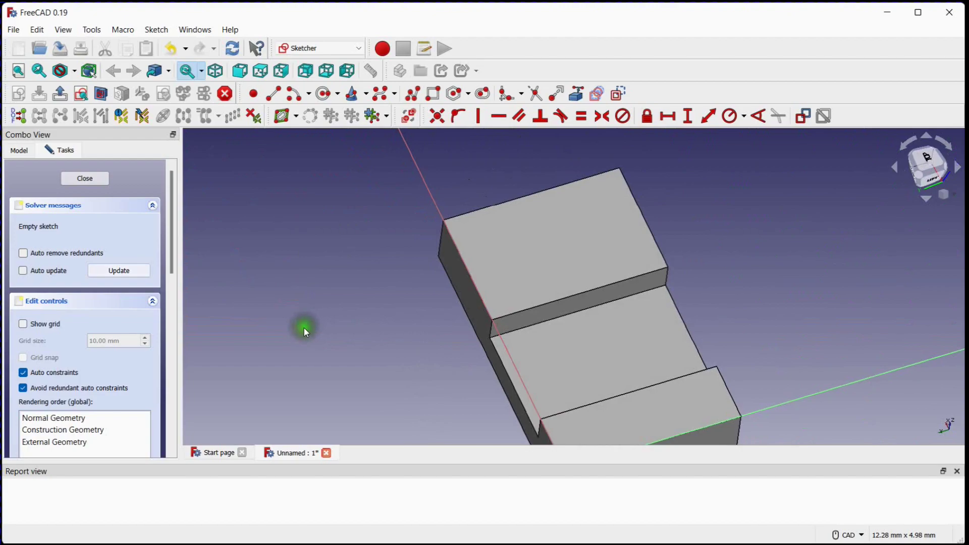
pyautogui.moveTo(404, 335); pyautogui.dragTo(340, 307, button='middle')
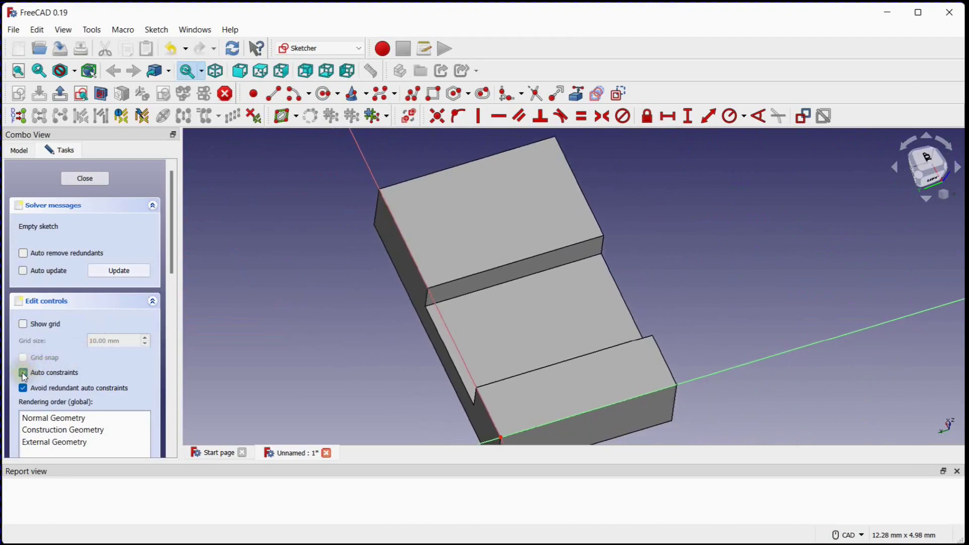
# Show the sketch grid with a 0.25 mm grid size and turn off auto constraints
pyautogui.click(23, 325)
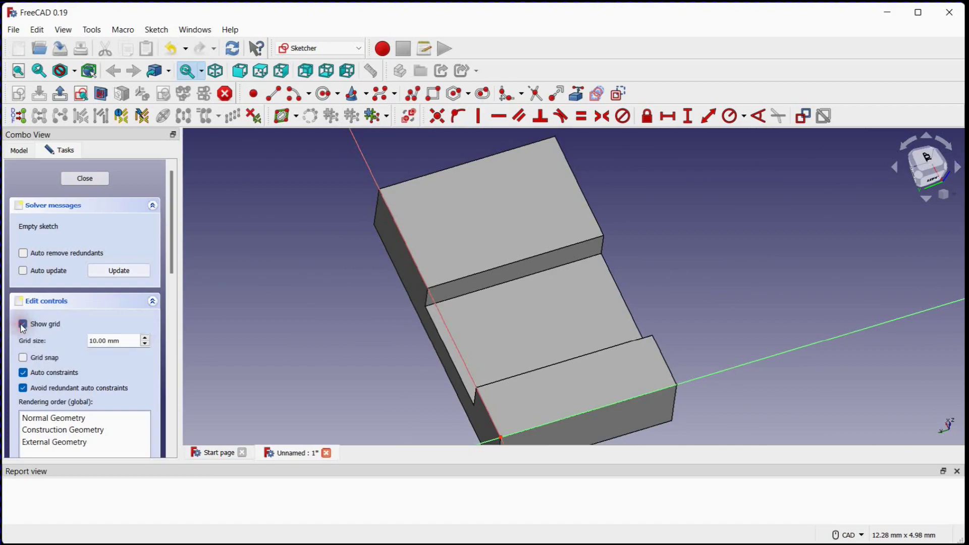
pyautogui.click(23, 372)
pyautogui.moveTo(109, 341); pyautogui.dragTo(74, 341)
pyautogui.write('0.25')
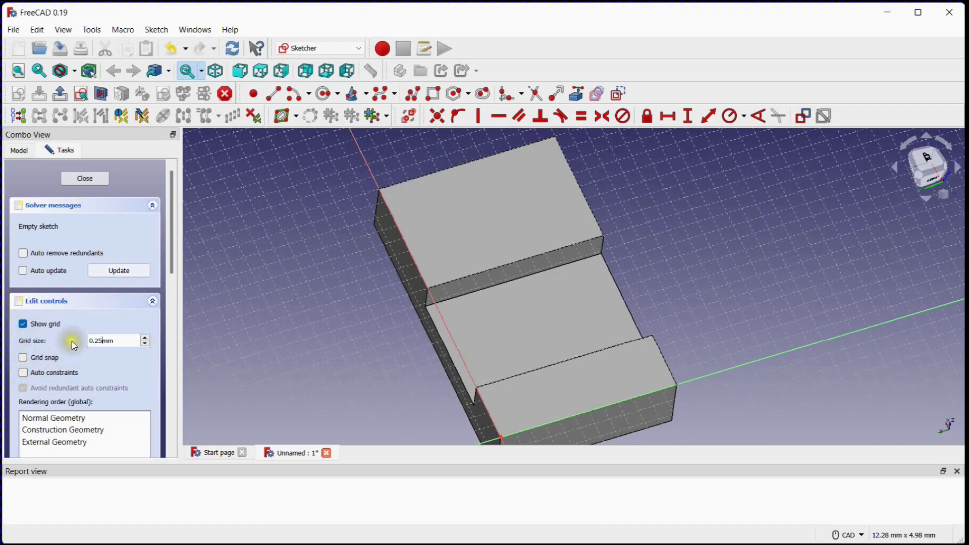
pyautogui.press('Return')
# Draw a circle of about 0.28 mm radius near the middle of the wider raised block's top face
pyautogui.scroll(-3, 500, 212)
pyautogui.scroll(6, 502, 214)
pyautogui.moveTo(510, 247); pyautogui.dragTo(523, 277, button='middle')
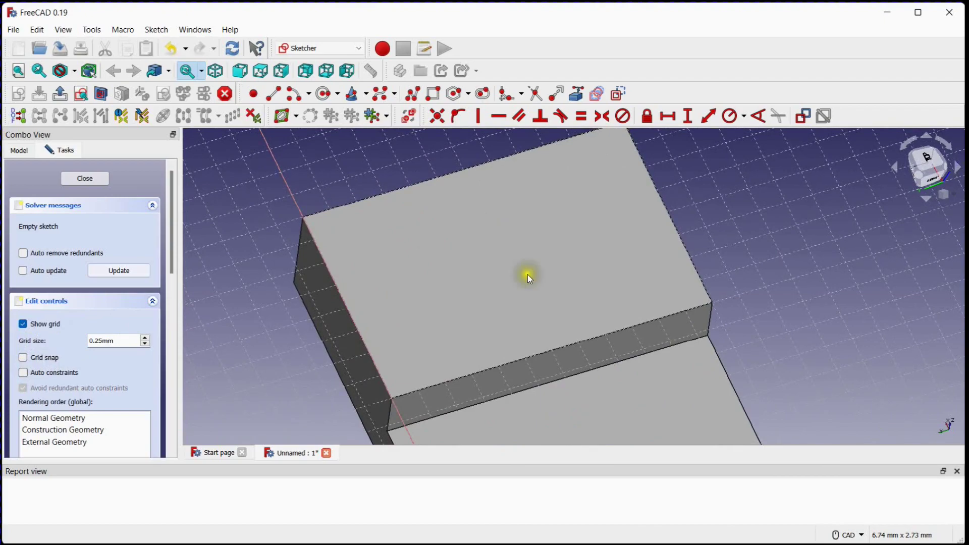
pyautogui.click(325, 93)
pyautogui.click(497, 248)
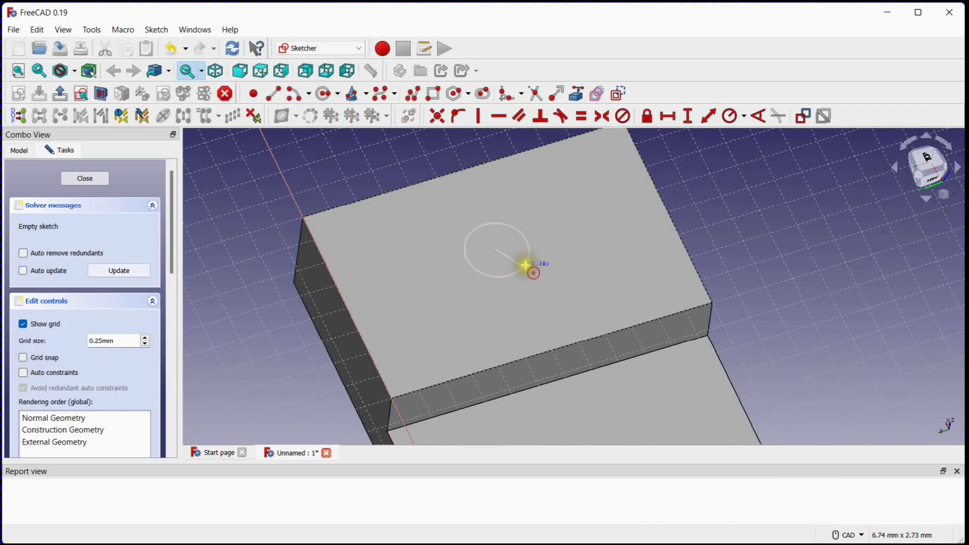
pyautogui.click(524, 265)
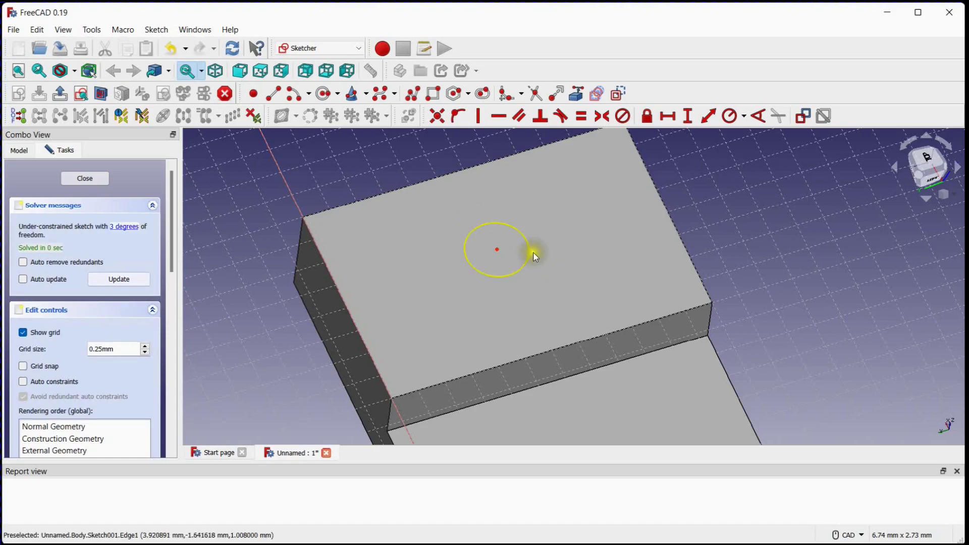
# Constrain the circle's radius to 0.5 mm
pyautogui.scroll(-3, 503, 214)
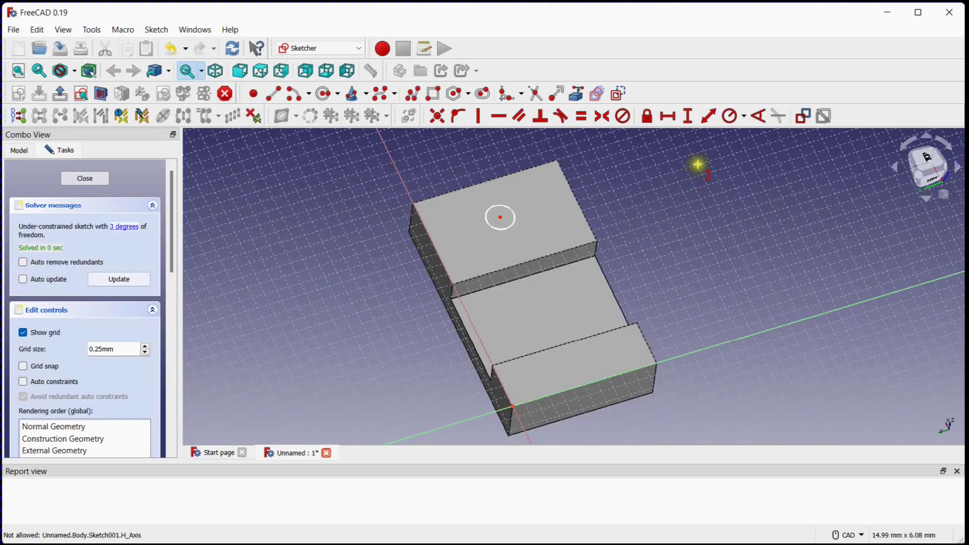
pyautogui.click(744, 119)
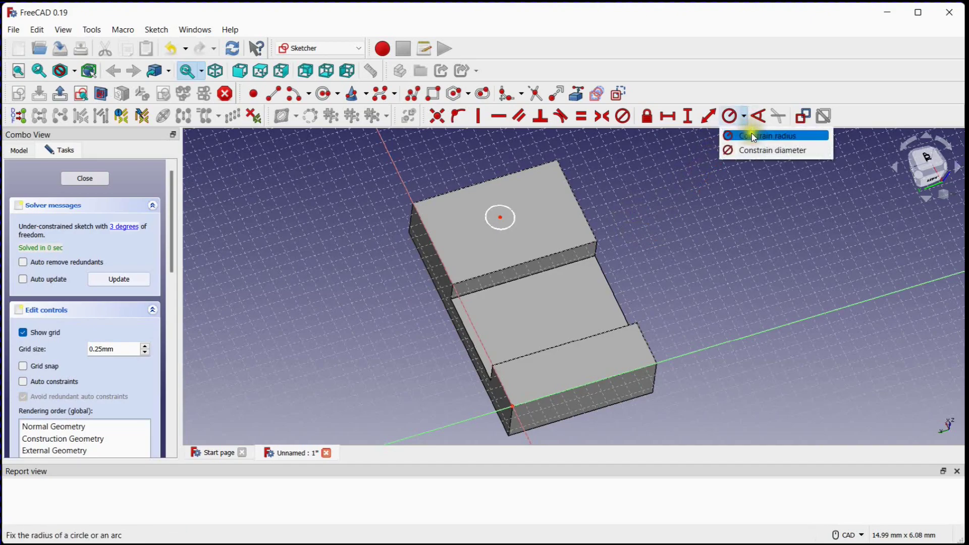
pyautogui.click(752, 133)
pyautogui.click(515, 220)
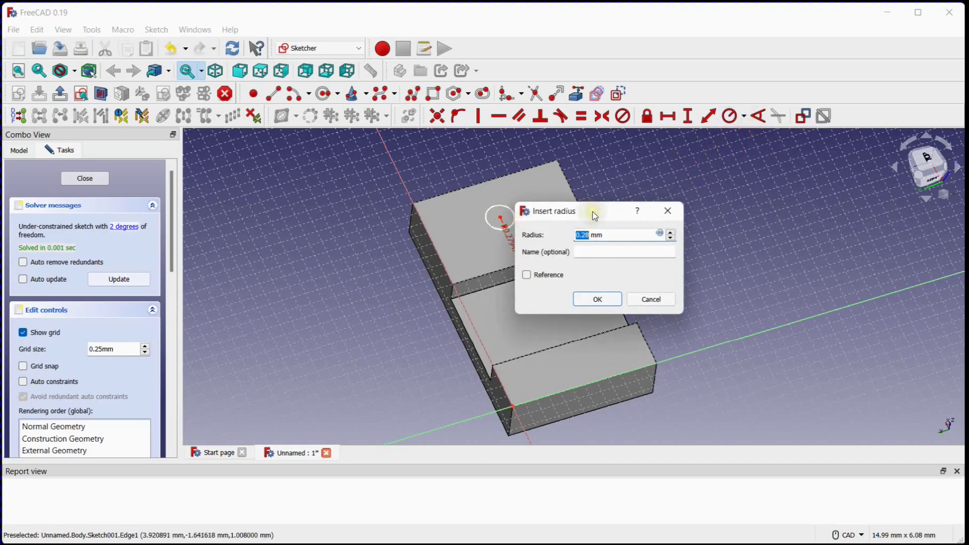
pyautogui.write('0.5')
pyautogui.press('Return')
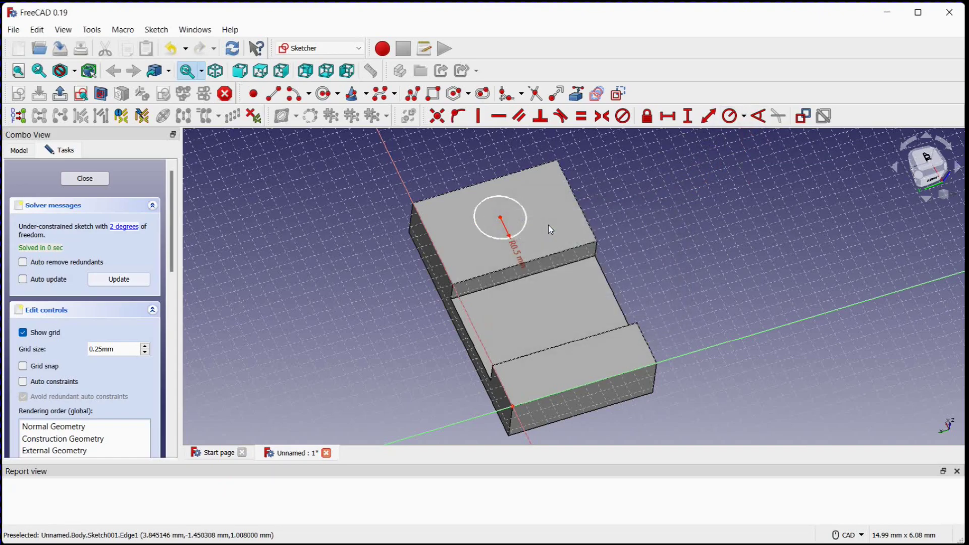
# Constrain the horizontal distance between the sketch origin and the circle's centre to 1+2+1 mm
pyautogui.moveTo(550, 229); pyautogui.dragTo(587, 218, button='middle')
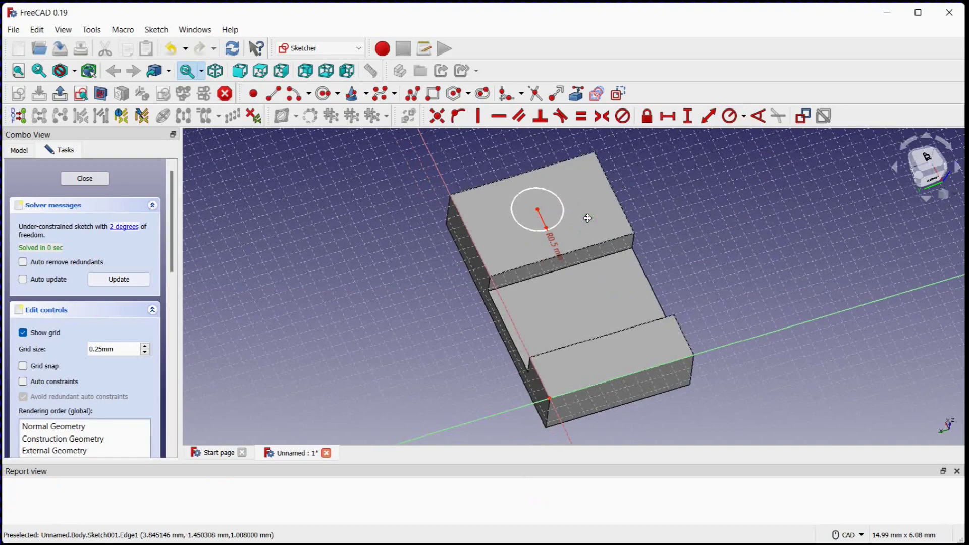
pyautogui.click(664, 122)
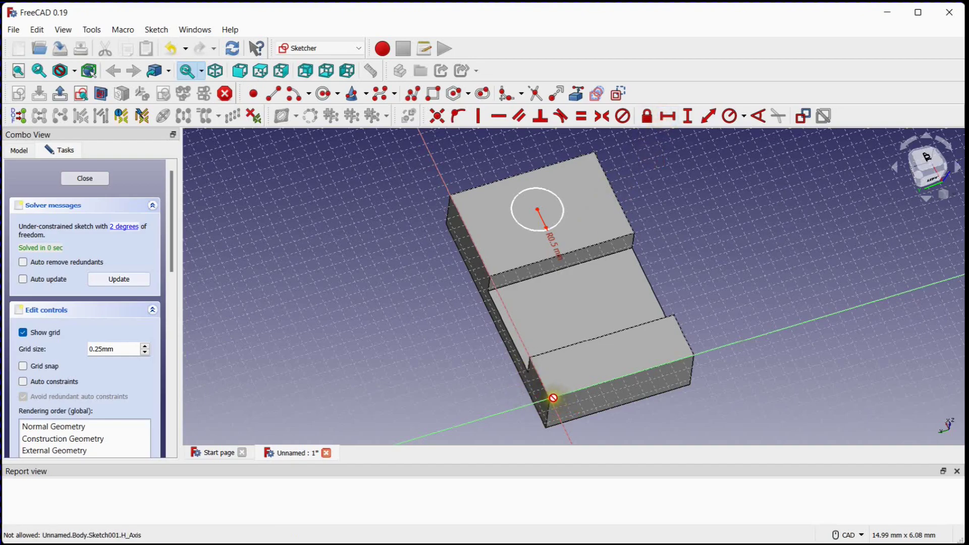
pyautogui.click(540, 210)
pyautogui.write('1+2+1 mm')
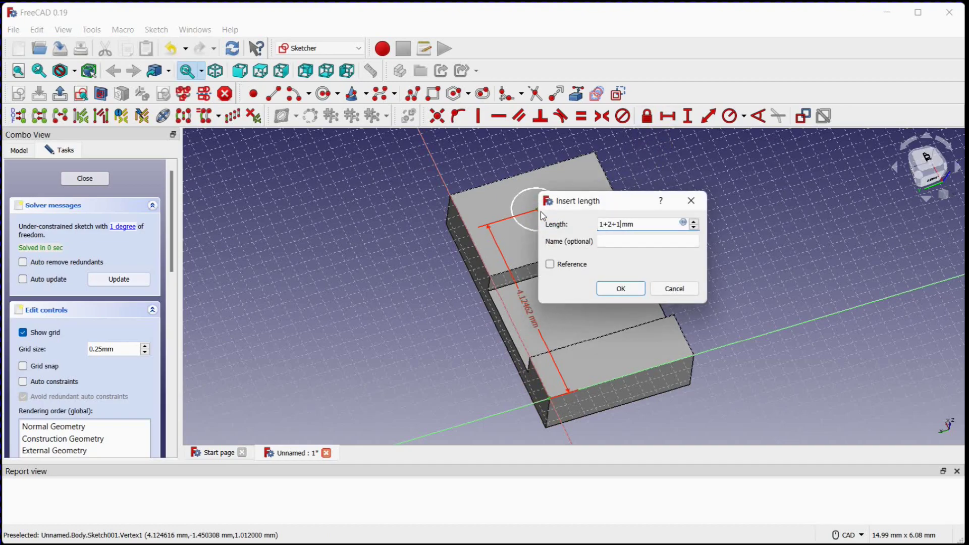
pyautogui.press('Return')
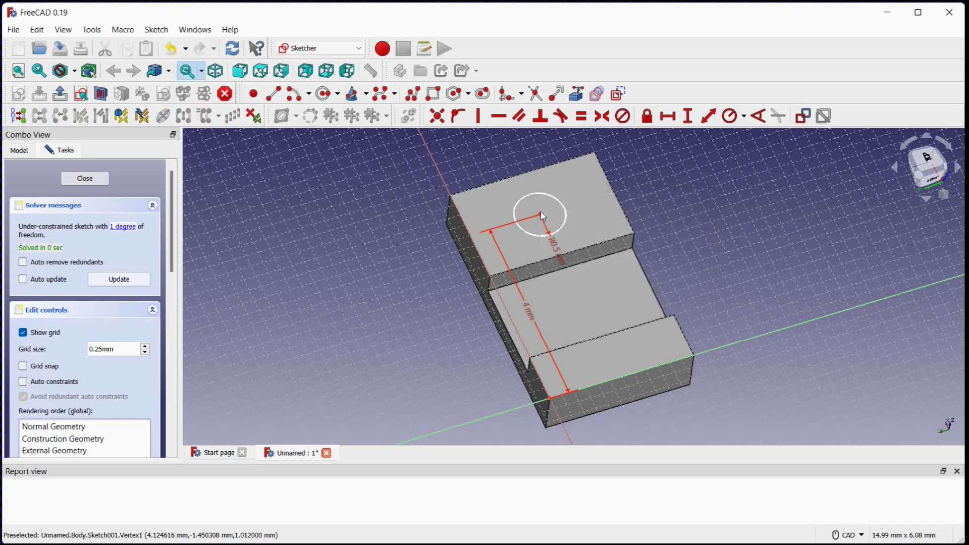
# Constrain the vertical distance between the origin and the circle's centre to 1.5 mm and close the sketch
pyautogui.click(687, 116)
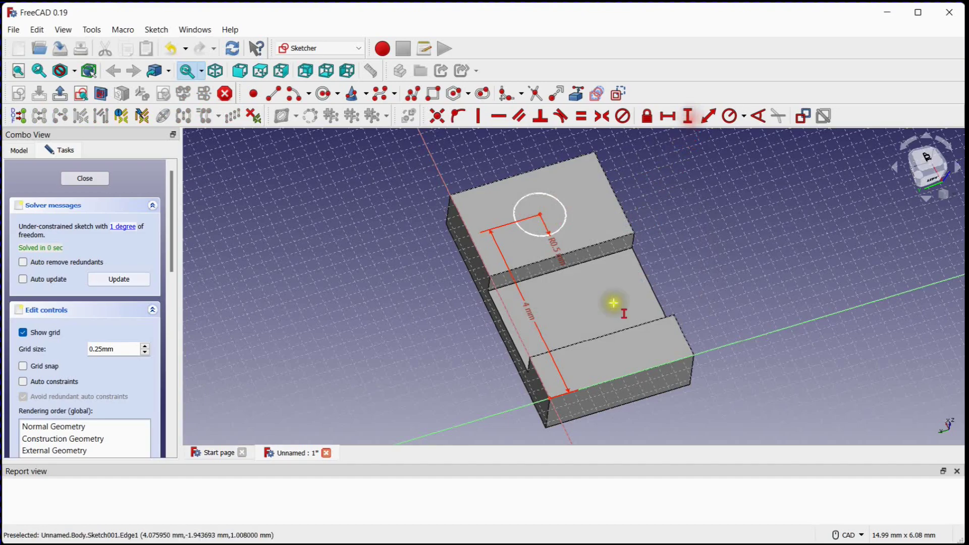
pyautogui.click(552, 397)
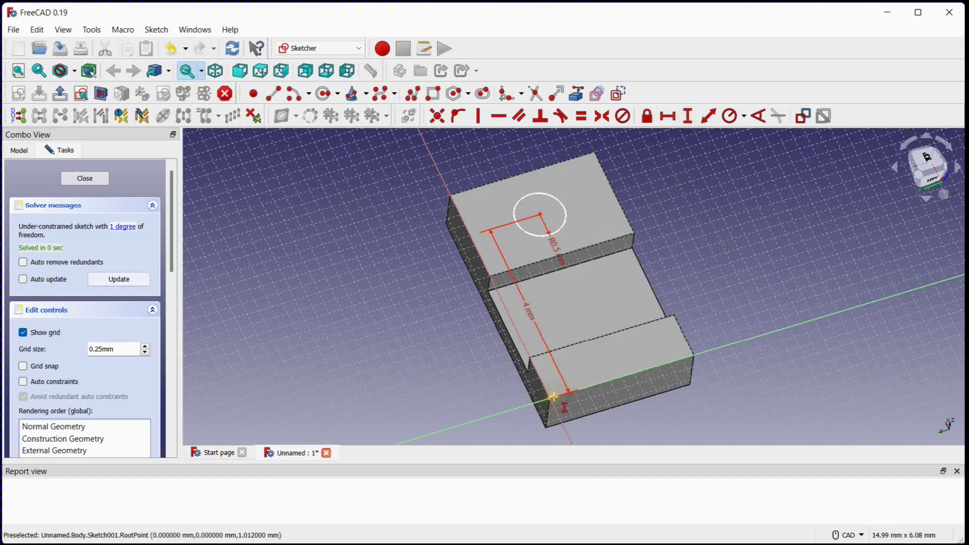
pyautogui.click(541, 215)
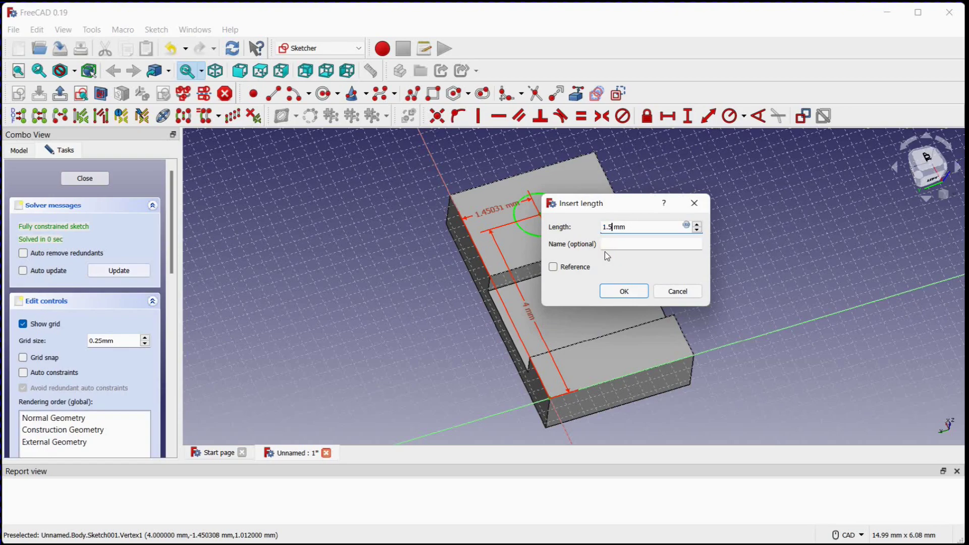
pyautogui.press('Return')
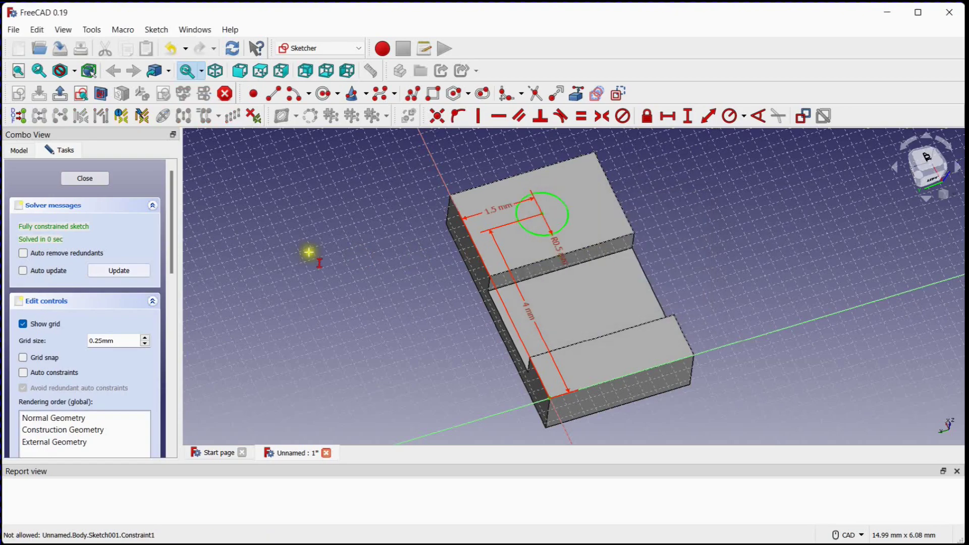
pyautogui.click(83, 183)
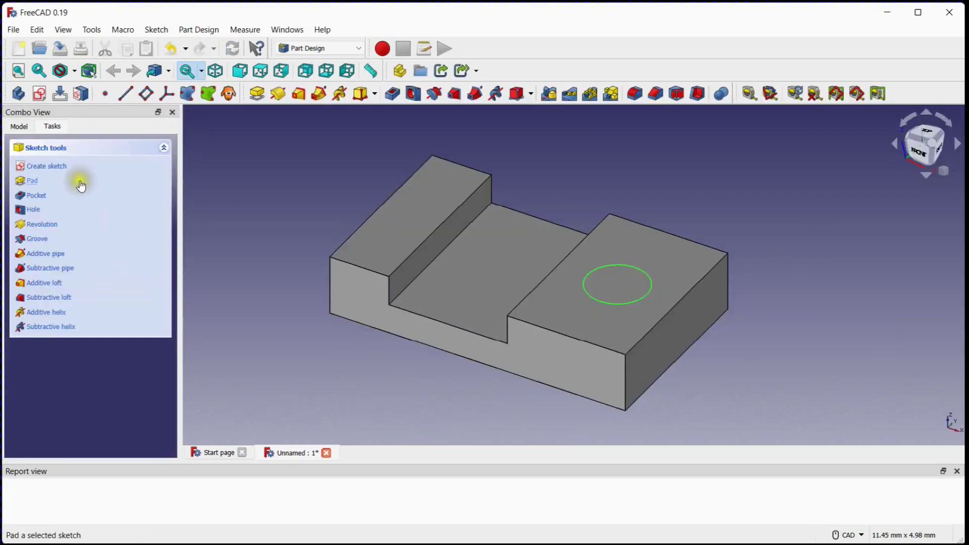
# Pocket the circle sketch with a Dimension length of 5 mm to cut a hole through the wider raised block
pyautogui.click(36, 196)
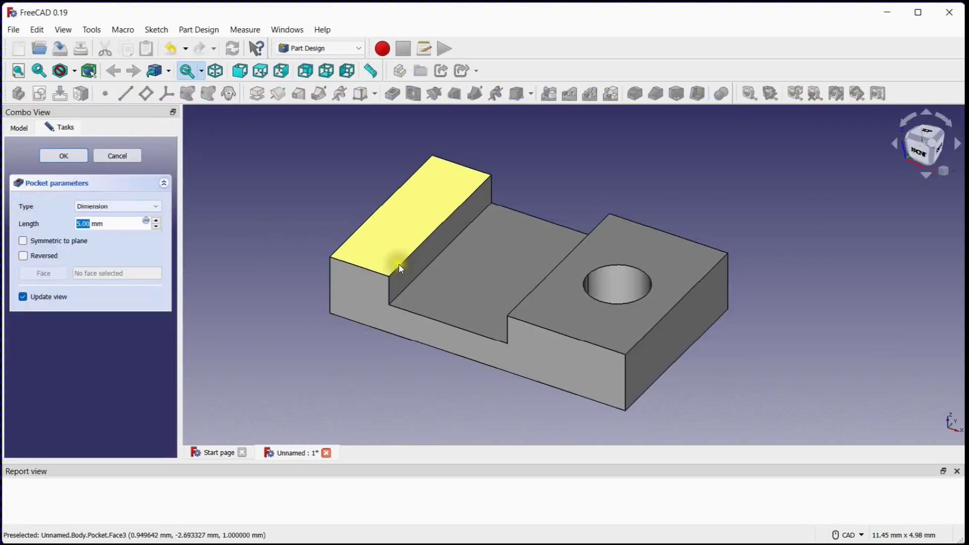
pyautogui.moveTo(543, 213); pyautogui.dragTo(528, 270, button='middle')
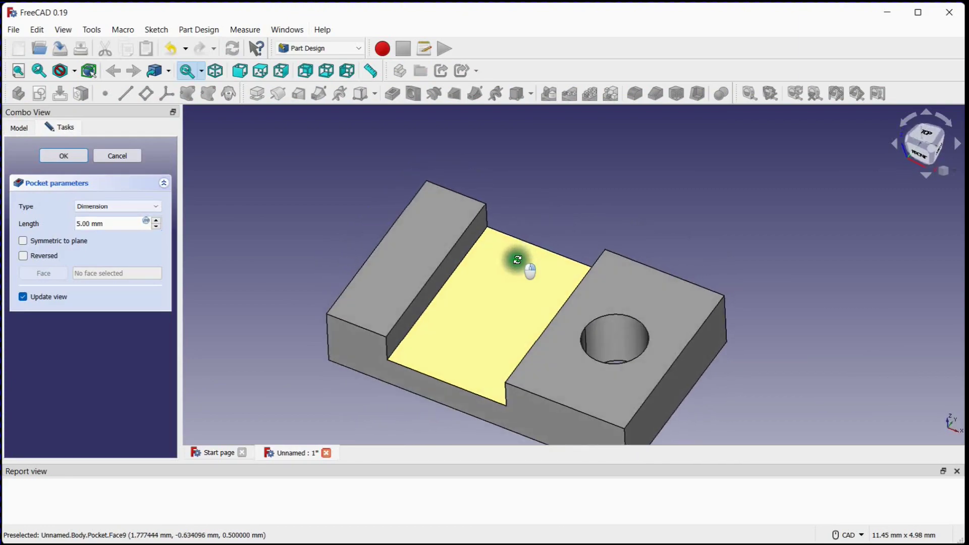
pyautogui.click(75, 160)
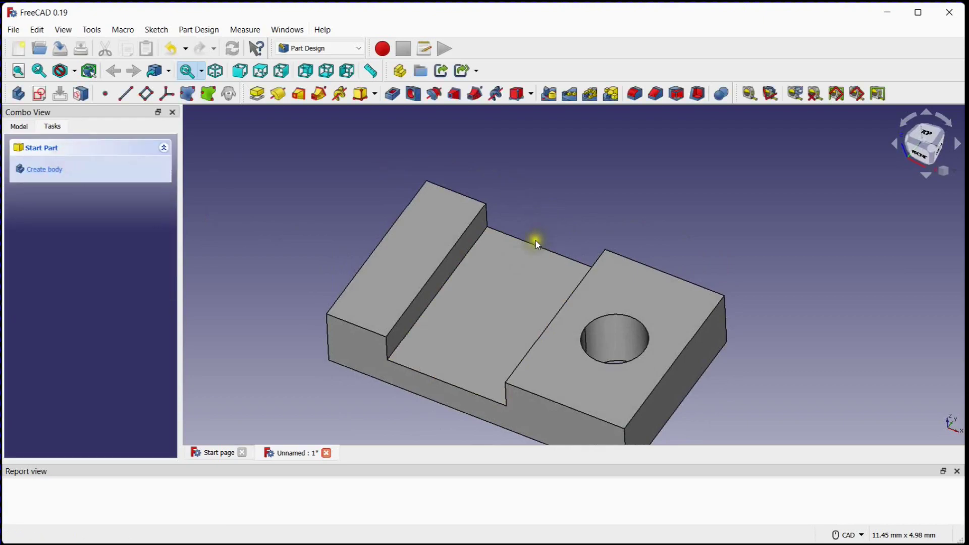
pyautogui.moveTo(496, 301); pyautogui.dragTo(546, 244, button='middle')
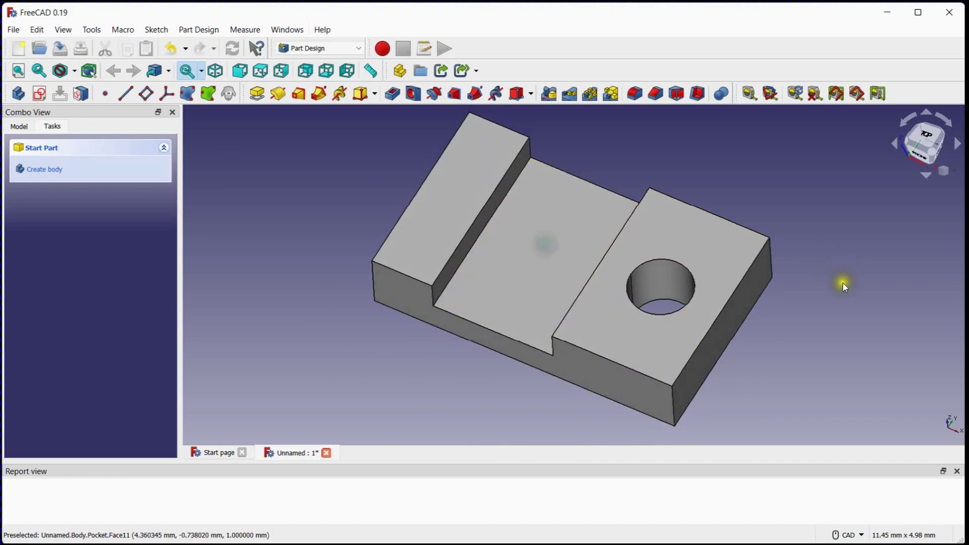